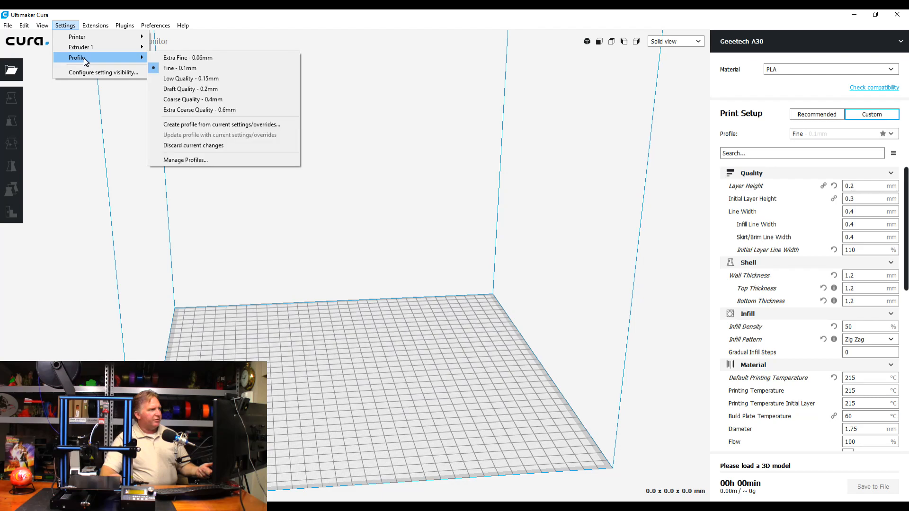
# - Start adding a new printer and look through the predefined models in the Custom and Other categories
pyautogui.moveTo(84, 38)
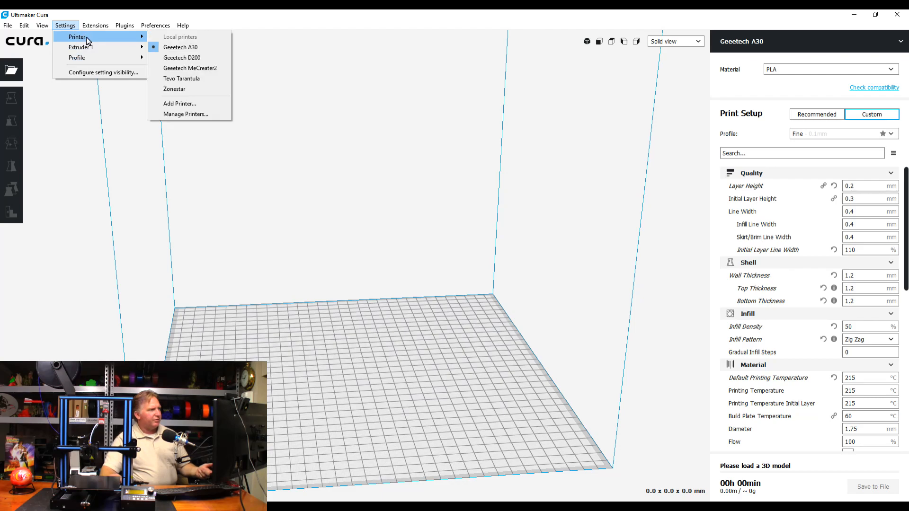
pyautogui.click(189, 103)
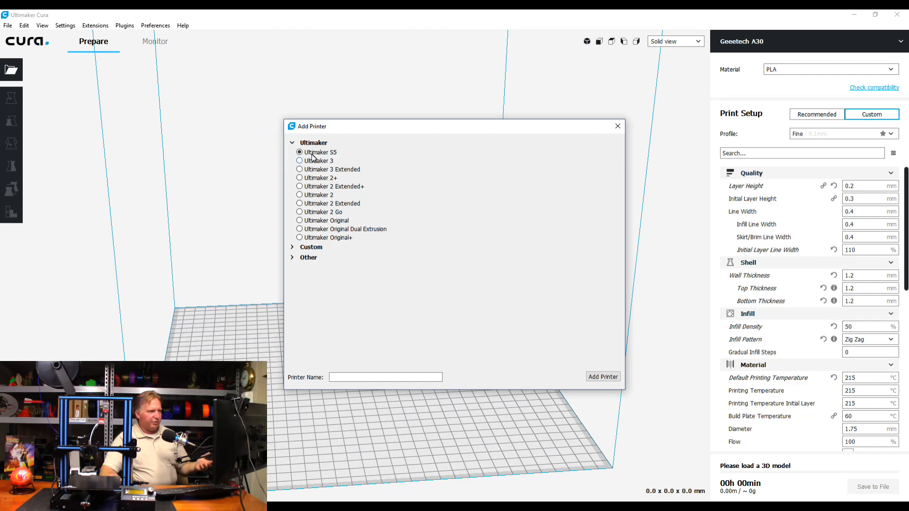
pyautogui.click(292, 247)
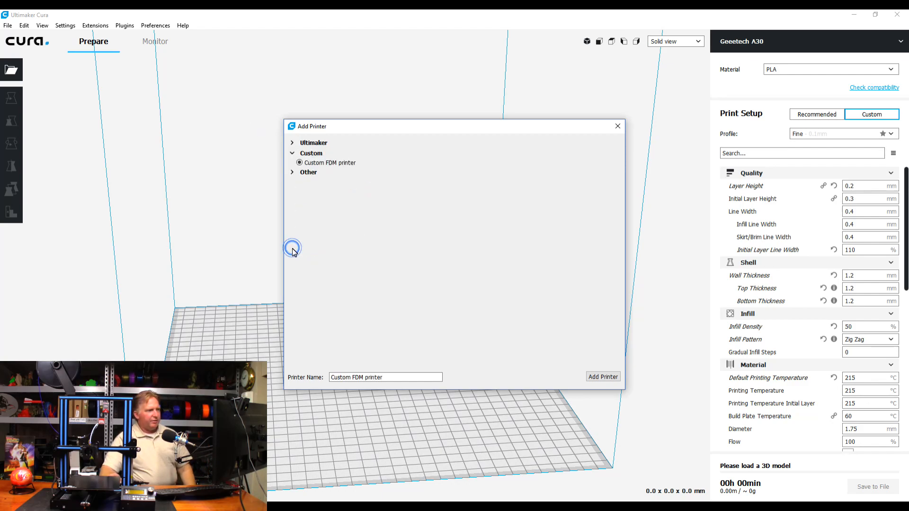
pyautogui.click(293, 173)
pyautogui.scroll(-5, 362, 215)
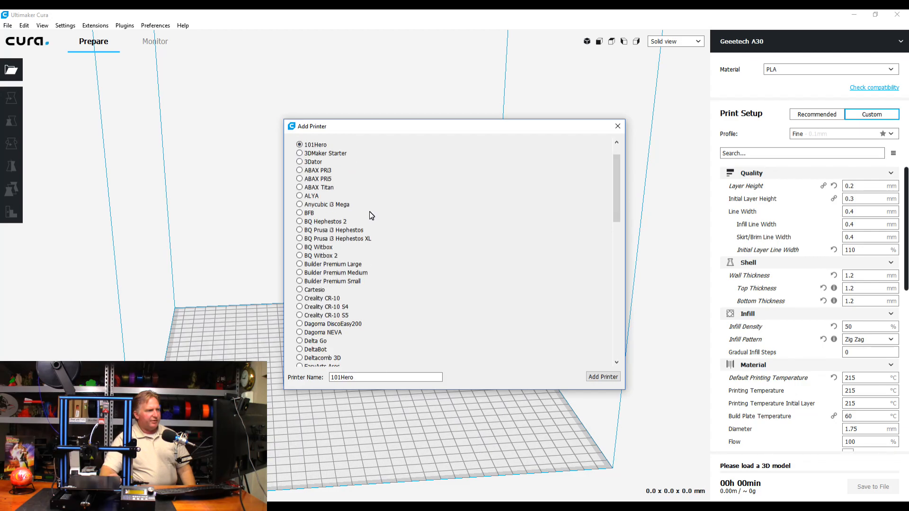
pyautogui.scroll(-20, 371, 220)
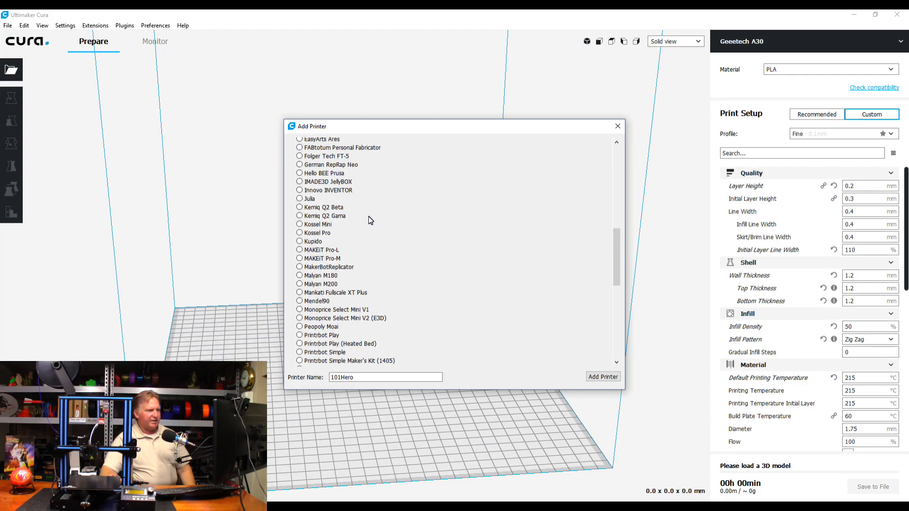
pyautogui.scroll(-2, 371, 222)
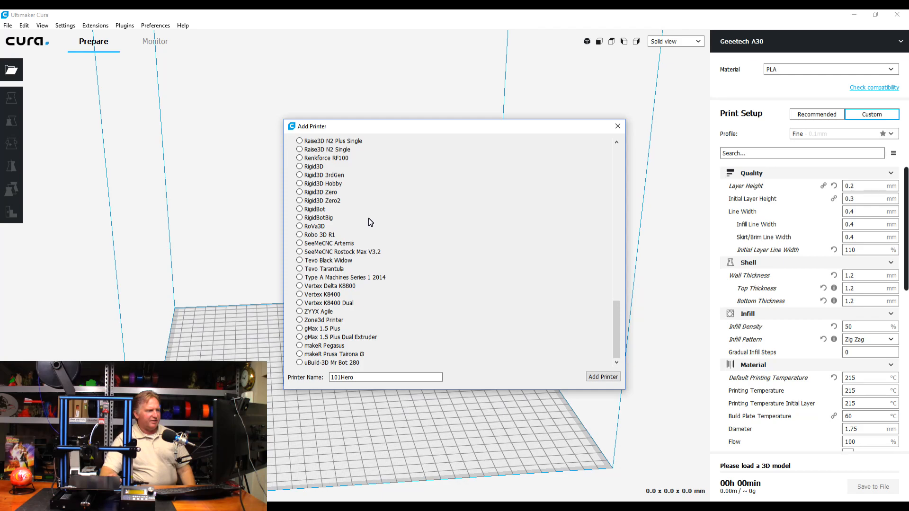
pyautogui.scroll(15, 371, 222)
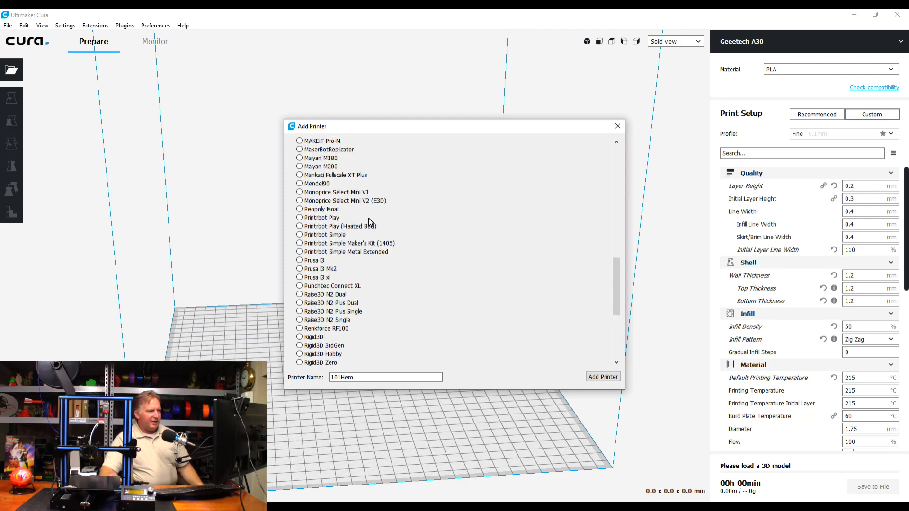
pyautogui.scroll(10, 370, 222)
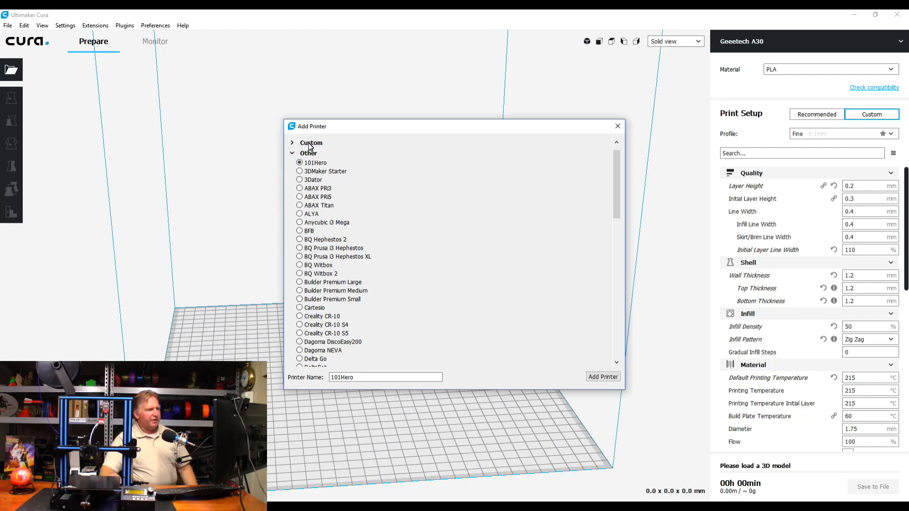
# - Choose the Custom FDM printer, name it Geeetech A10 and add it
pyautogui.click(292, 153)
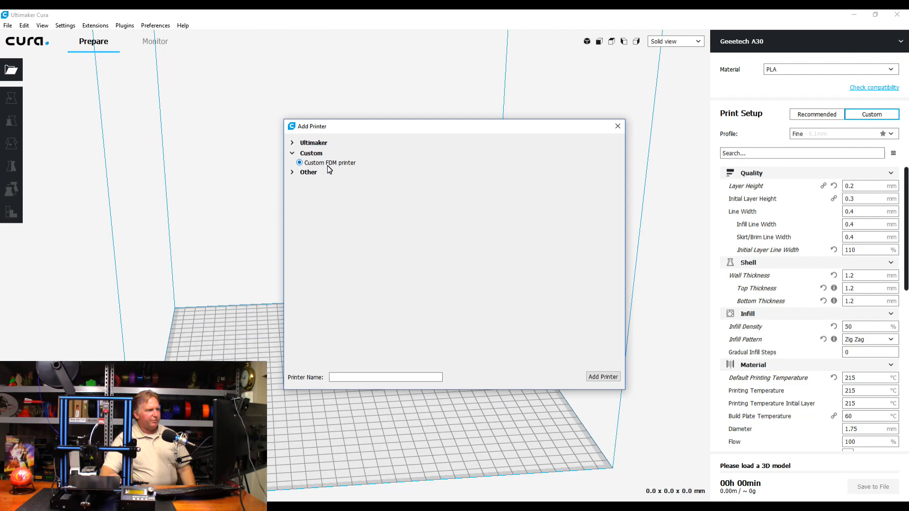
pyautogui.moveTo(382, 378); pyautogui.dragTo(331, 374)
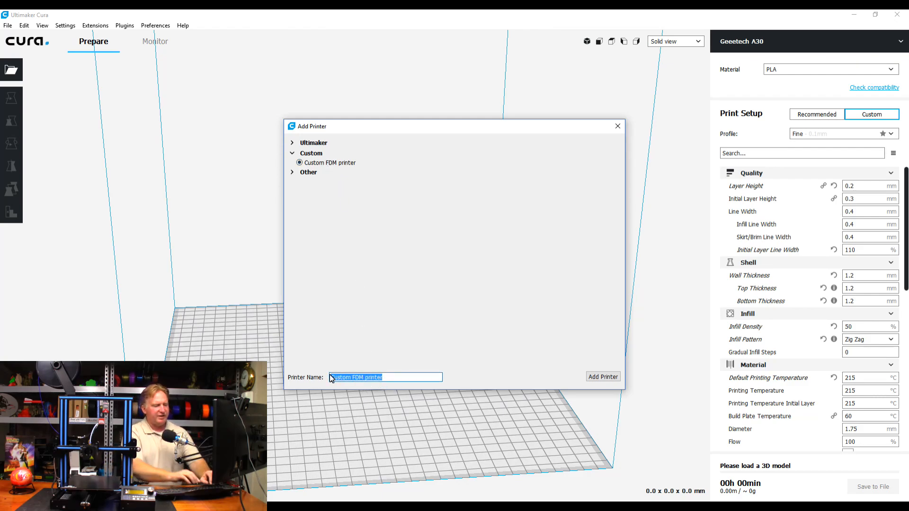
pyautogui.write('Geeetec')
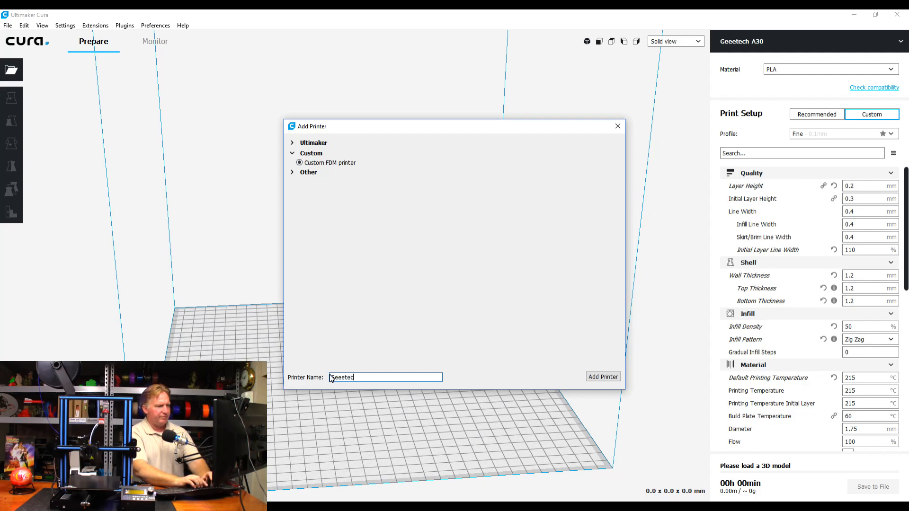
pyautogui.write('h A10')
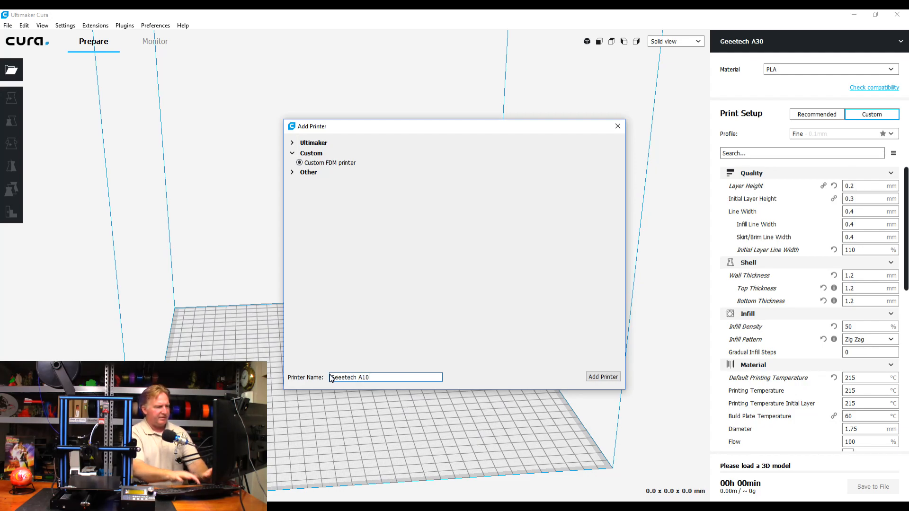
pyautogui.click(610, 378)
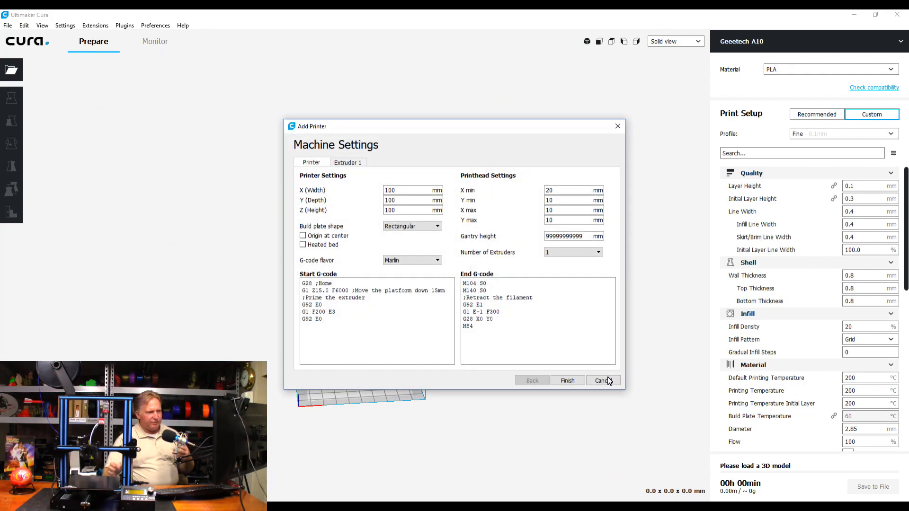
# - Set the printer's build volume to 220 mm width, 220 mm depth and 240 mm height, and enable the heated bed
pyautogui.doubleClick(410, 190)
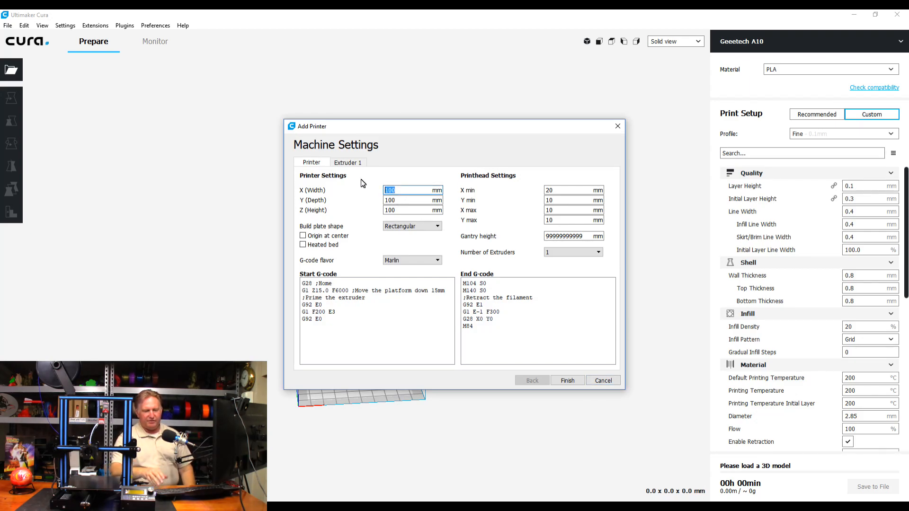
pyautogui.write('220')
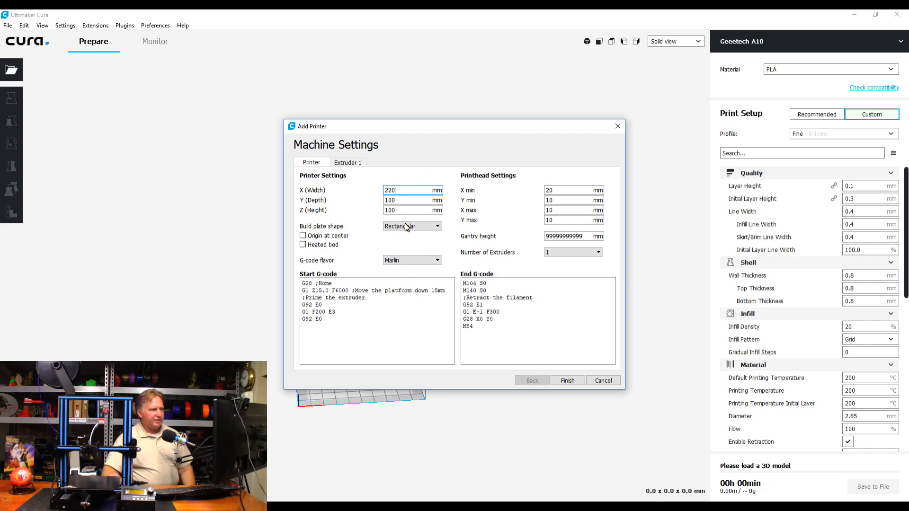
pyautogui.doubleClick(406, 200)
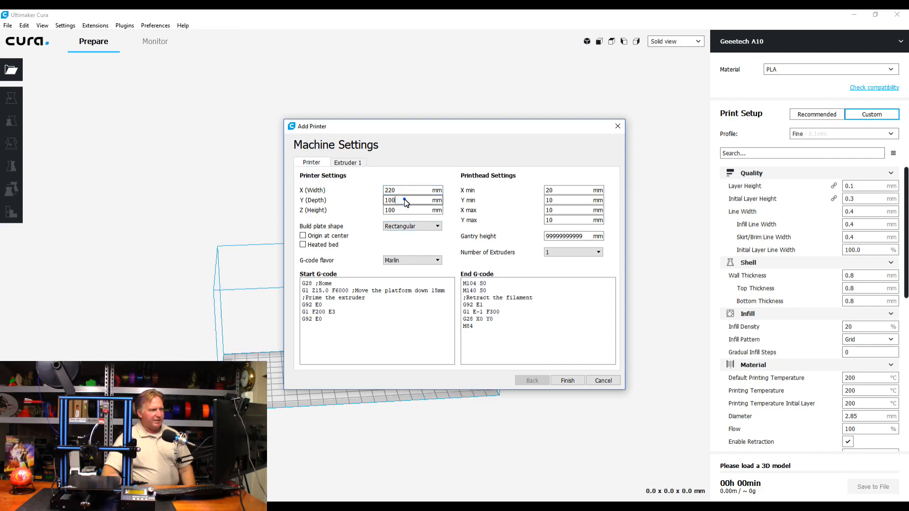
pyautogui.write('220')
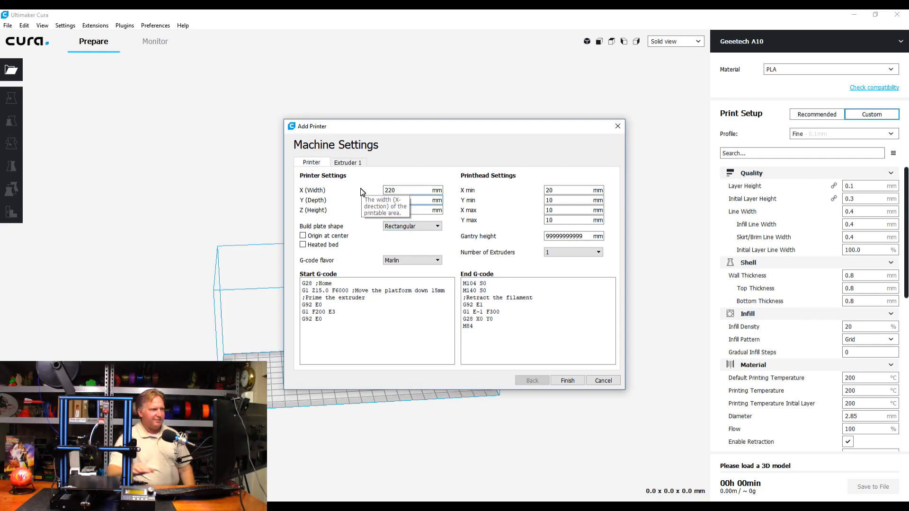
pyautogui.doubleClick(412, 211)
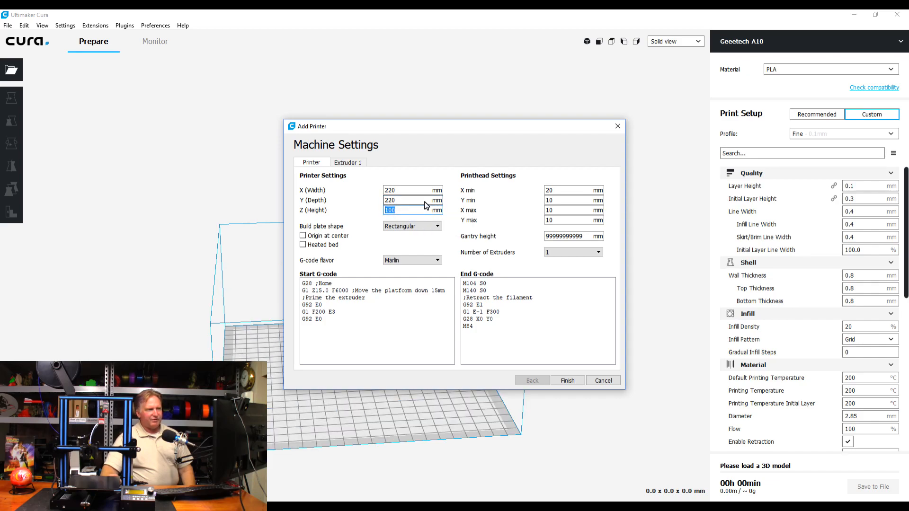
pyautogui.write('240')
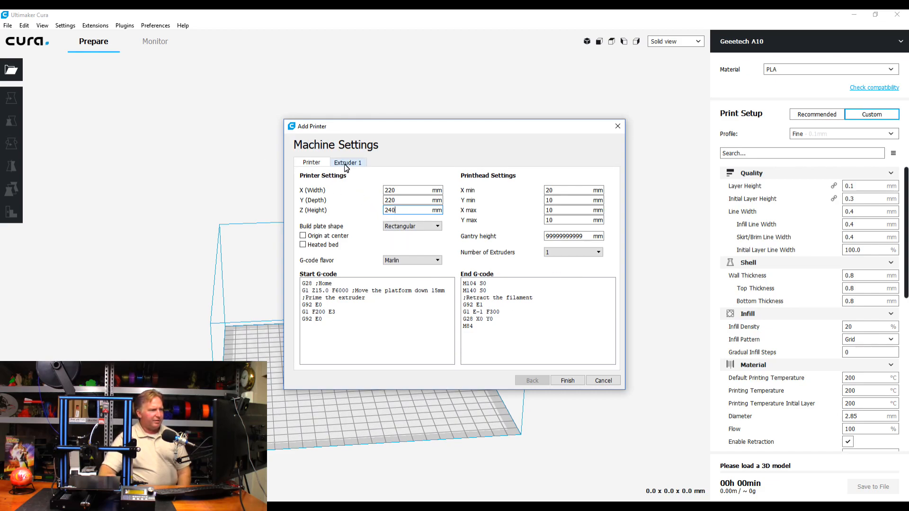
pyautogui.click(303, 245)
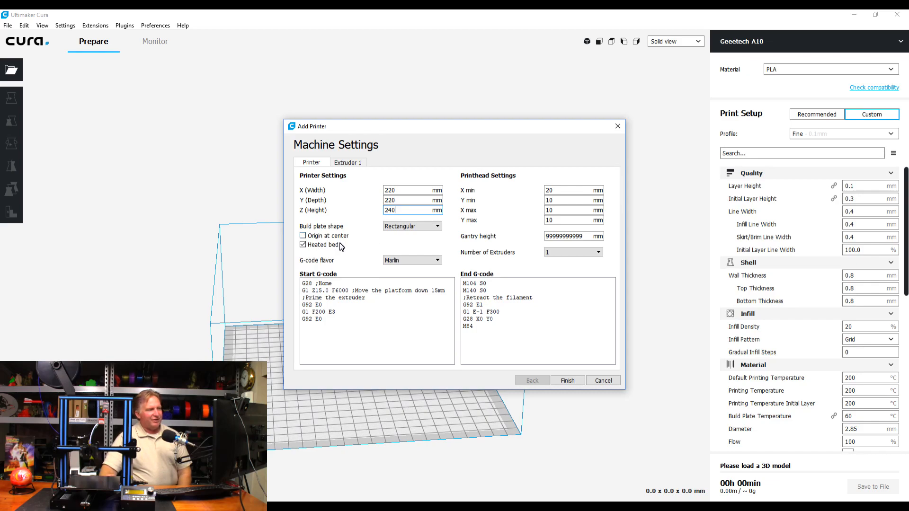
pyautogui.moveTo(335, 238)
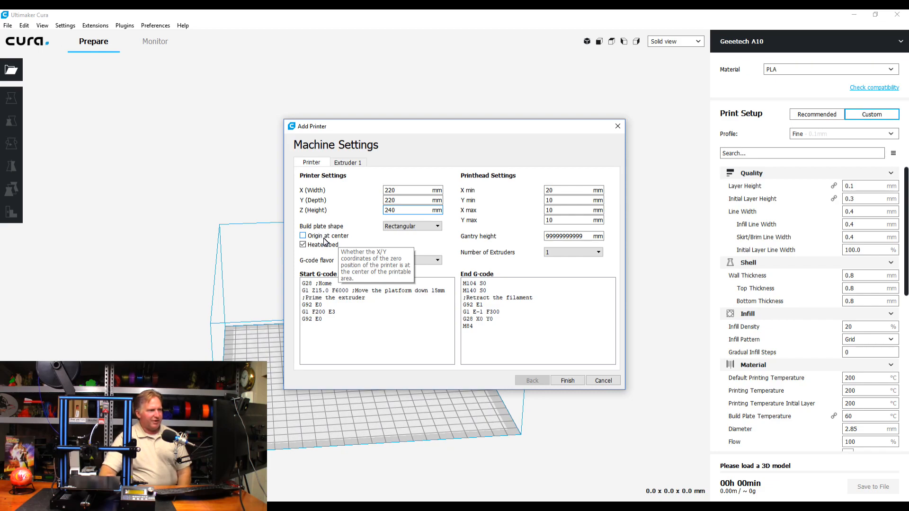
# - Set Extruder 1's compatible material diameter to 1.75 mm and finish the machine settings
pyautogui.click(355, 163)
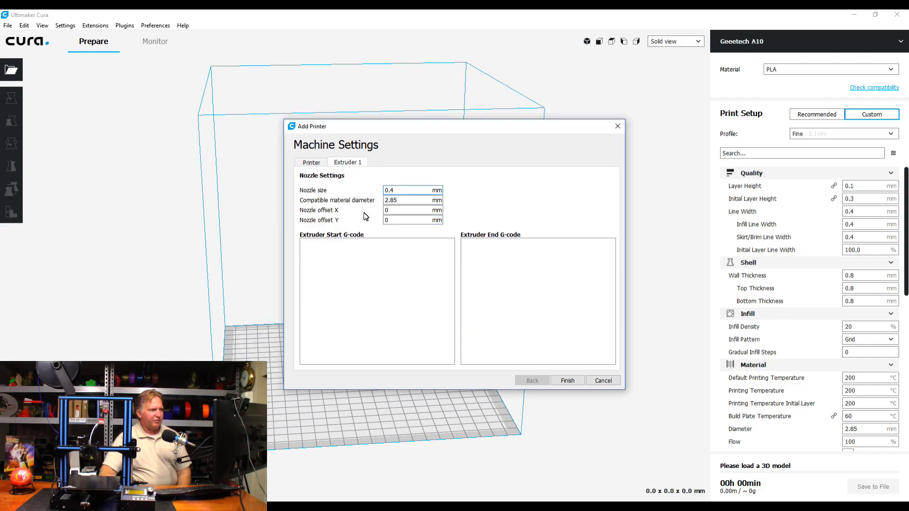
pyautogui.doubleClick(406, 200)
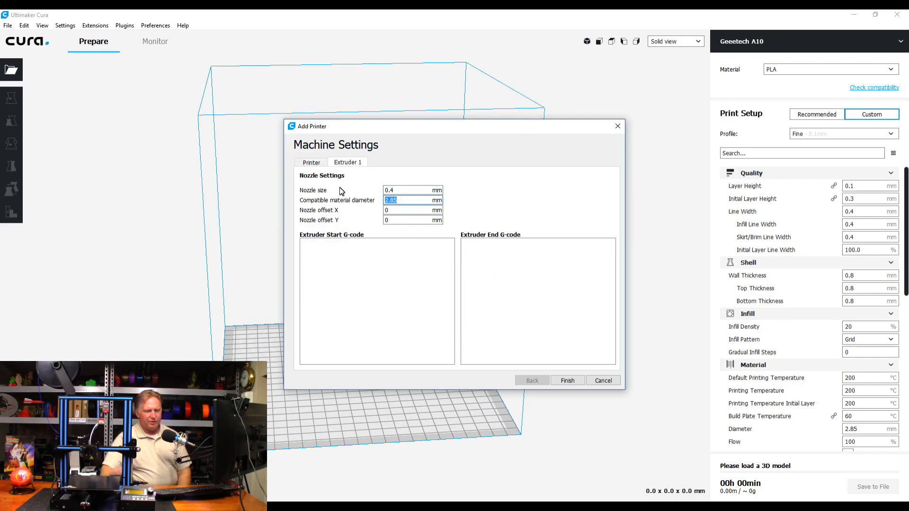
pyautogui.moveTo(340, 191)
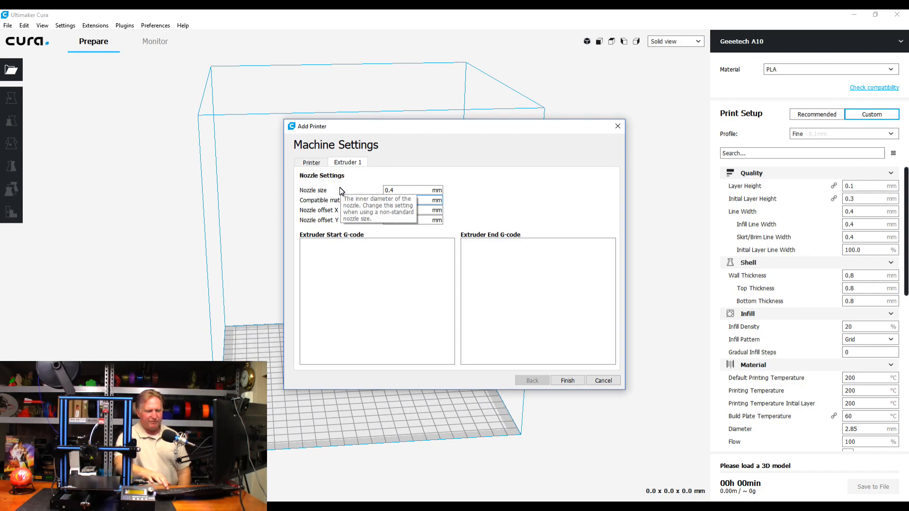
pyautogui.write('1.75')
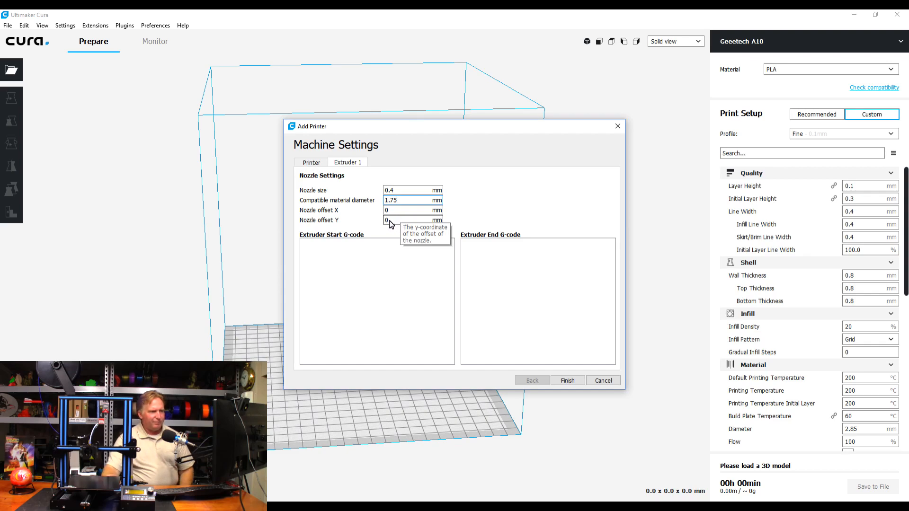
pyautogui.click(572, 381)
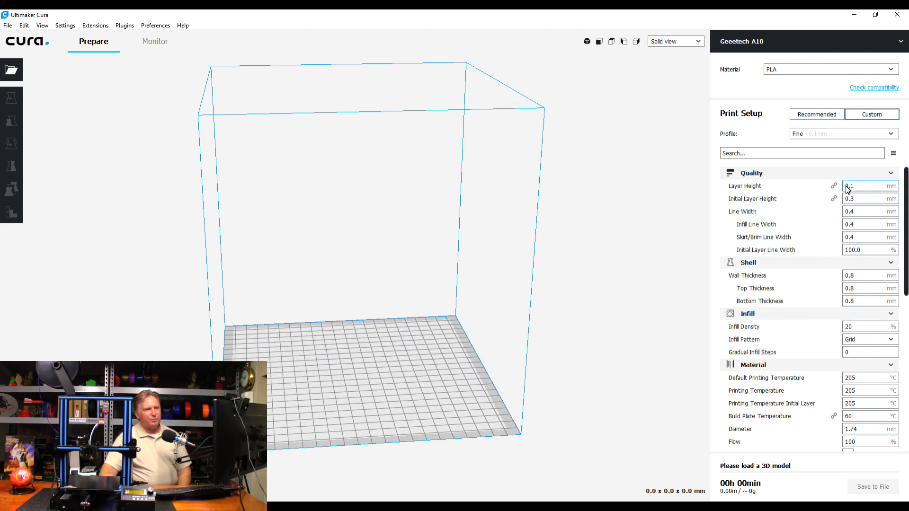
# - Set the layer height to 0.2 mm and the initial layer line width to 115%
pyautogui.moveTo(860, 193)
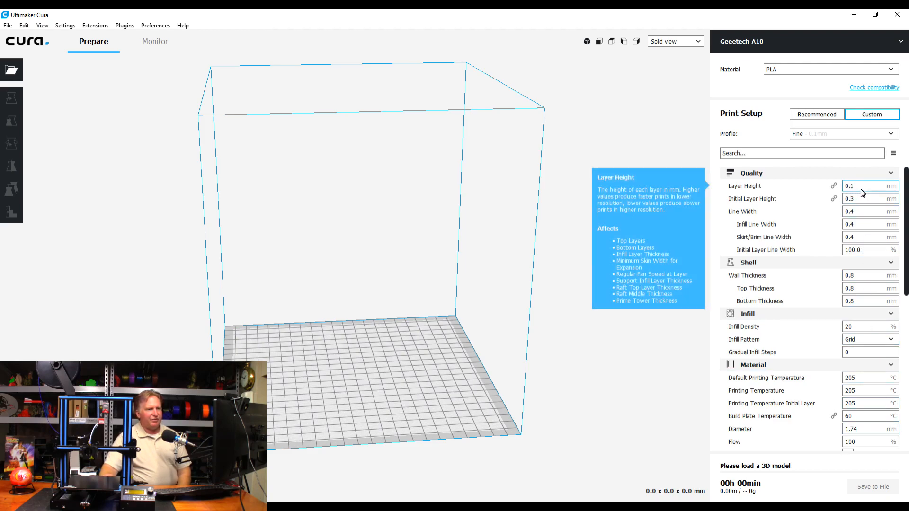
pyautogui.click(860, 186)
pyautogui.write('.2')
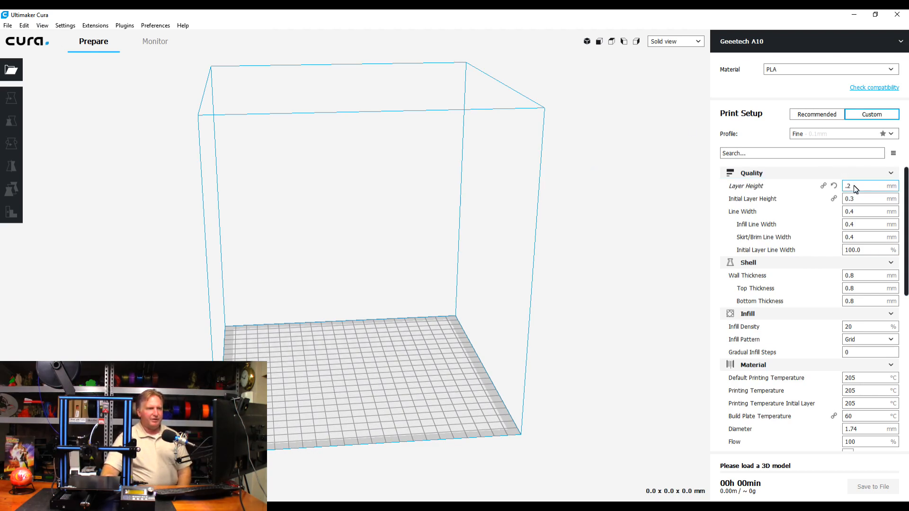
pyautogui.moveTo(872, 202)
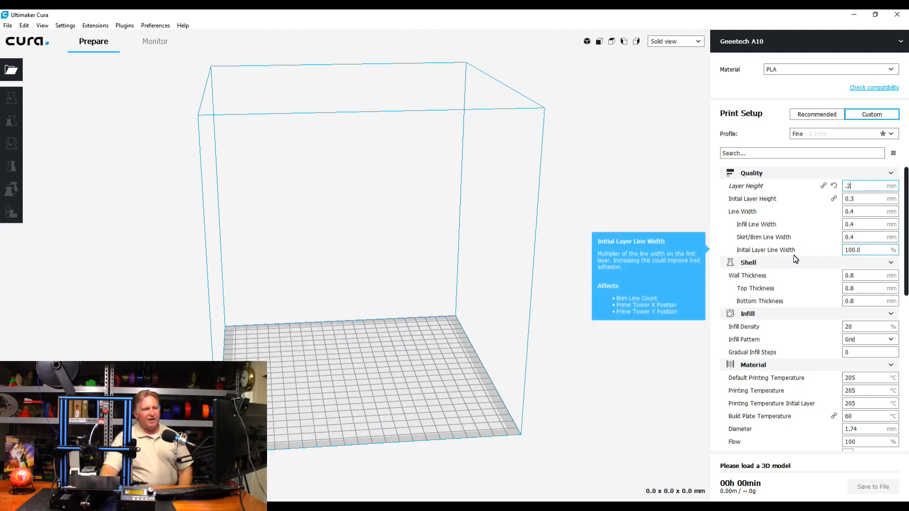
pyautogui.doubleClick(852, 250)
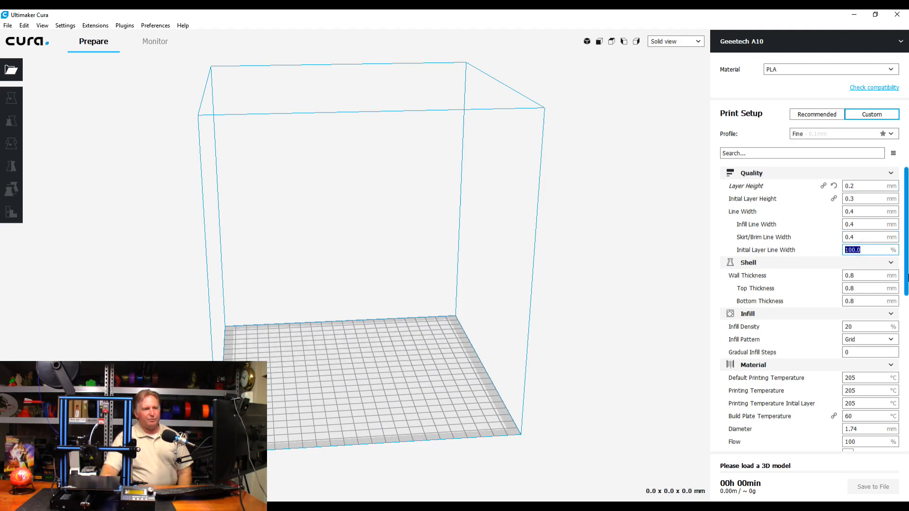
pyautogui.write('115')
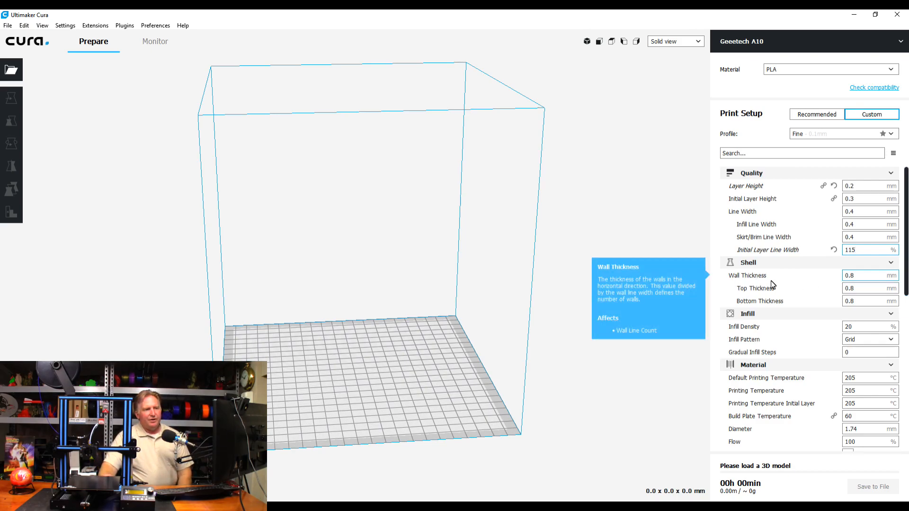
# - Set the shell's wall, top and bottom thickness to 1.2 mm each
pyautogui.doubleClick(864, 279)
pyautogui.write('1.2')
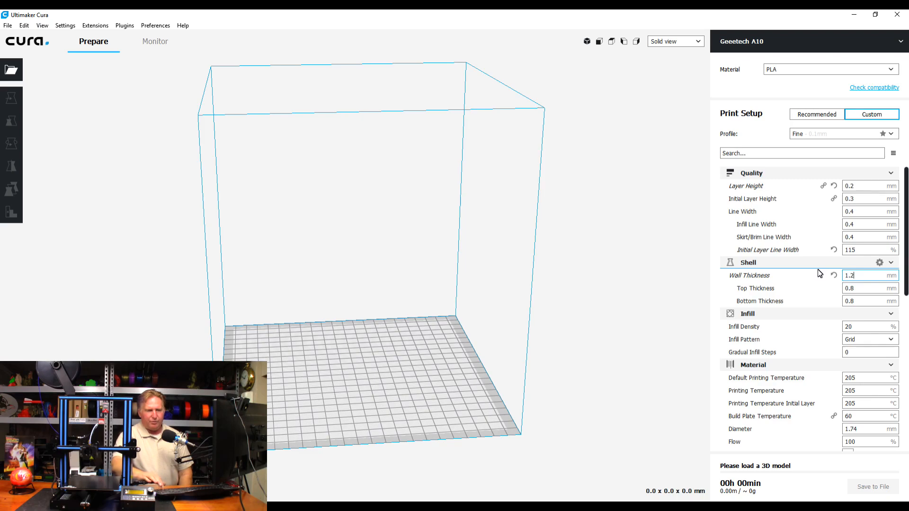
pyautogui.doubleClick(858, 290)
pyautogui.write('1.2')
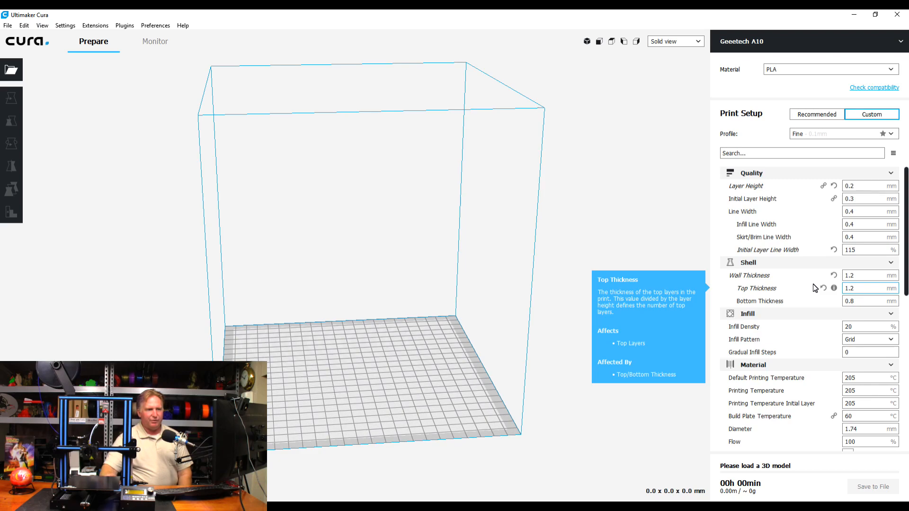
pyautogui.click(864, 302)
pyautogui.doubleClick(864, 302)
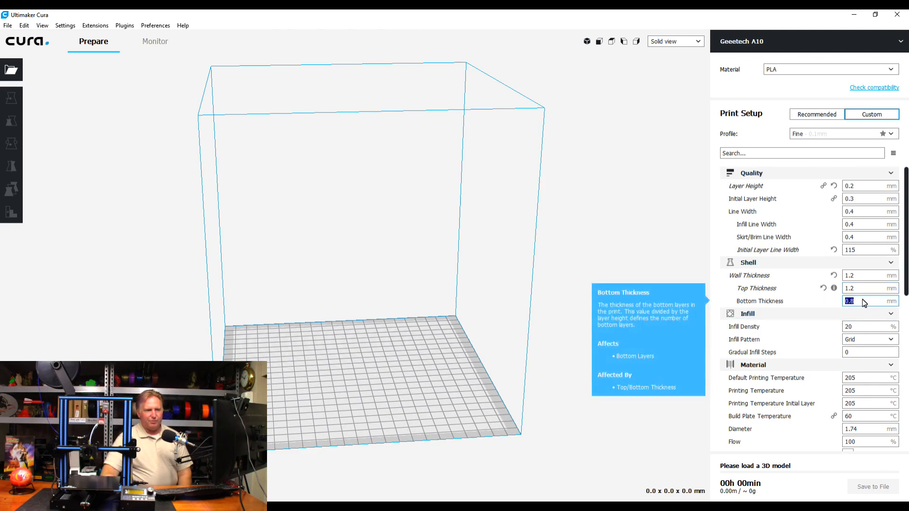
pyautogui.write('1.2')
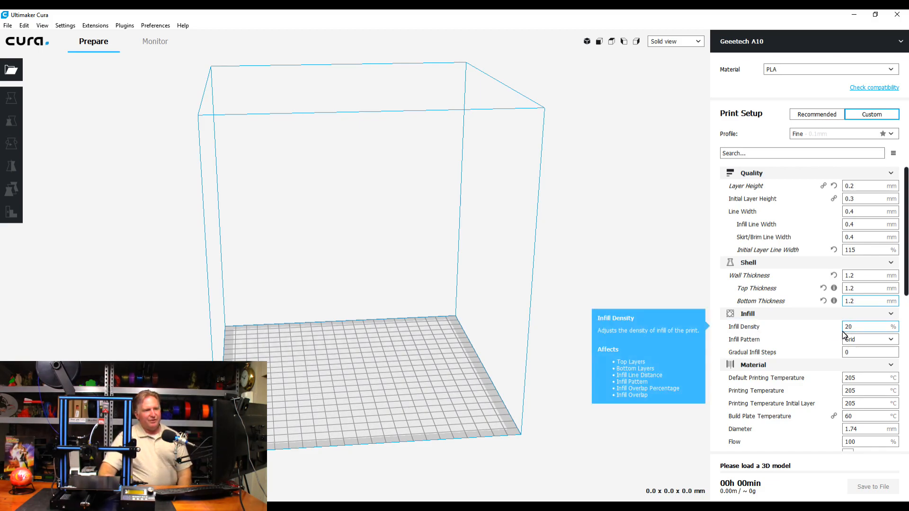
# - Set the infill density to 15% and the infill pattern to Zig Zag
pyautogui.moveTo(858, 330); pyautogui.dragTo(832, 326)
pyautogui.write('15')
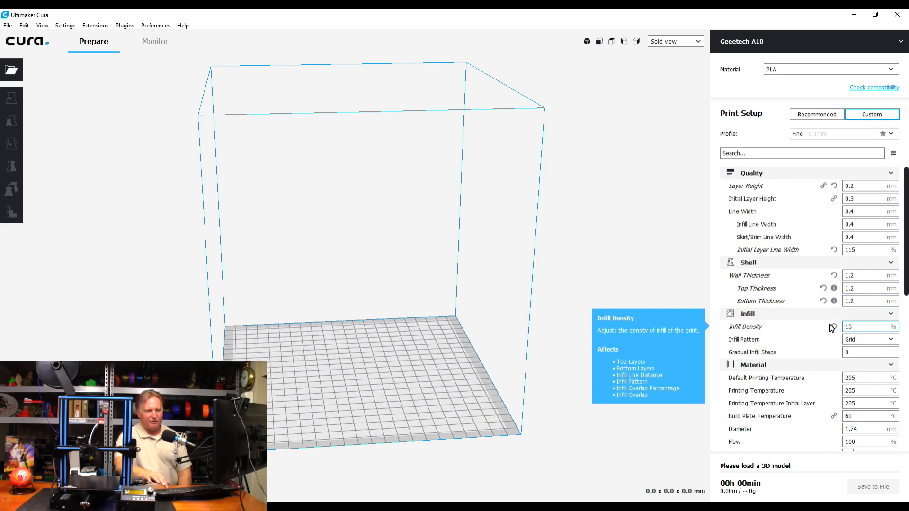
pyautogui.click(874, 341)
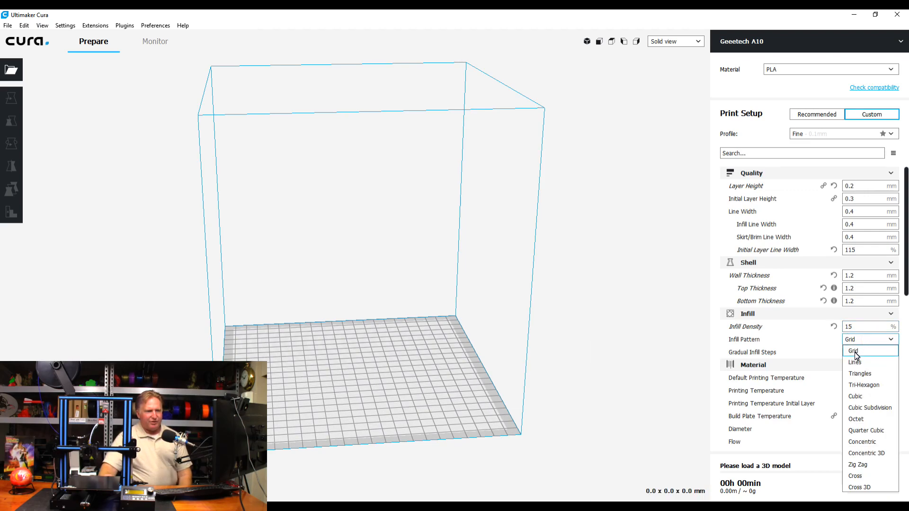
pyautogui.click(863, 466)
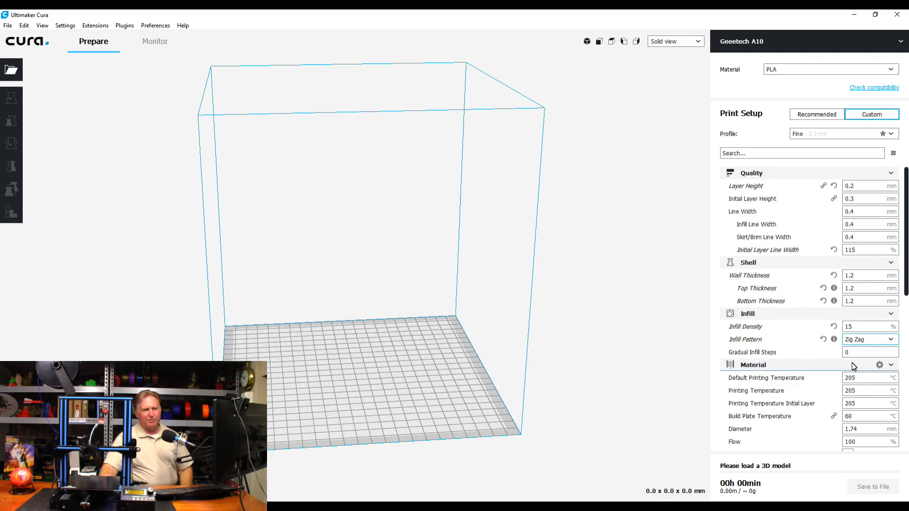
# - Set the material's default printing temperature to 210 °C and the filament diameter to 1.75 mm
pyautogui.scroll(-3, 819, 345)
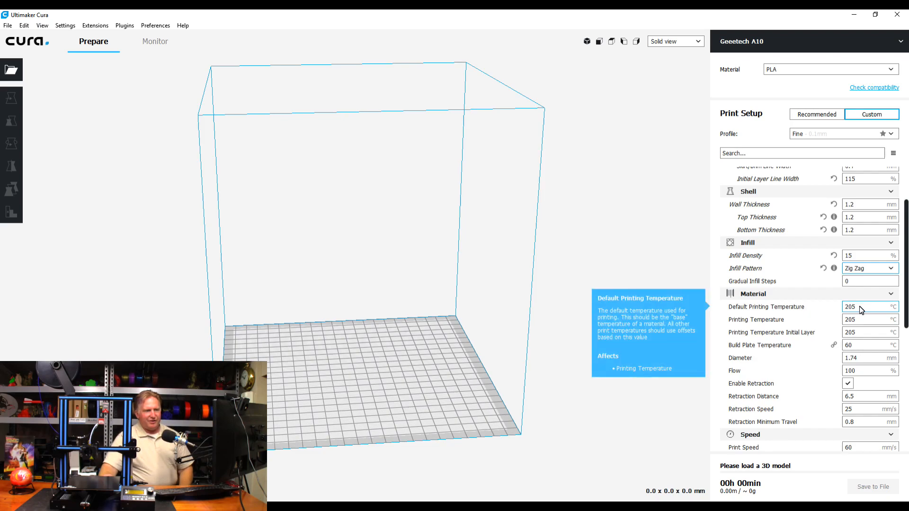
pyautogui.moveTo(859, 308); pyautogui.dragTo(817, 306)
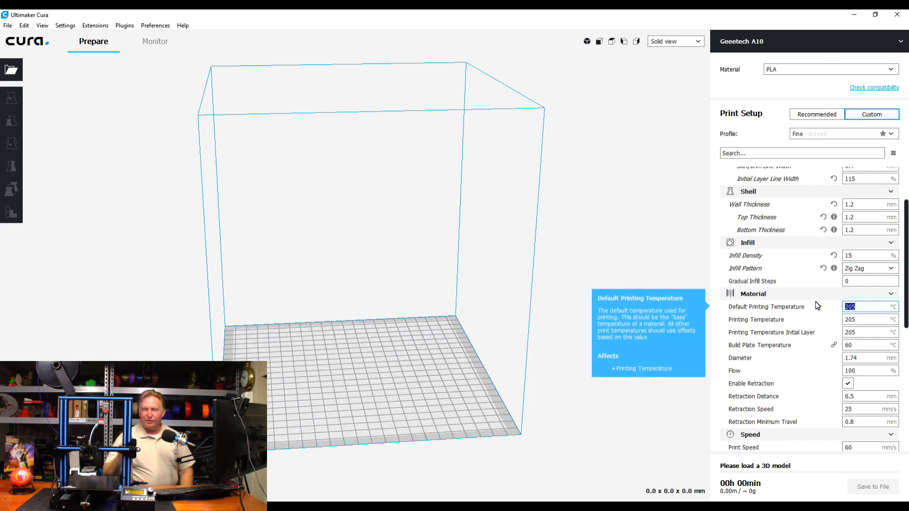
pyautogui.write('210')
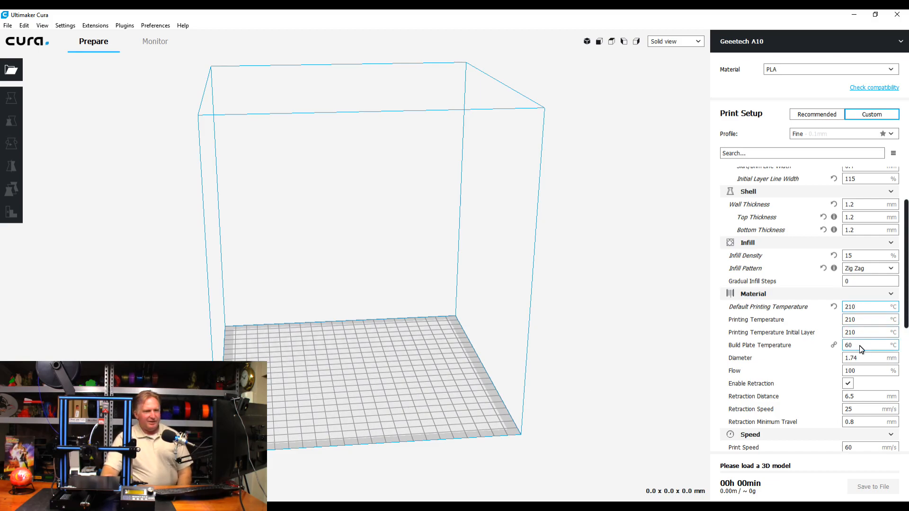
pyautogui.doubleClick(864, 360)
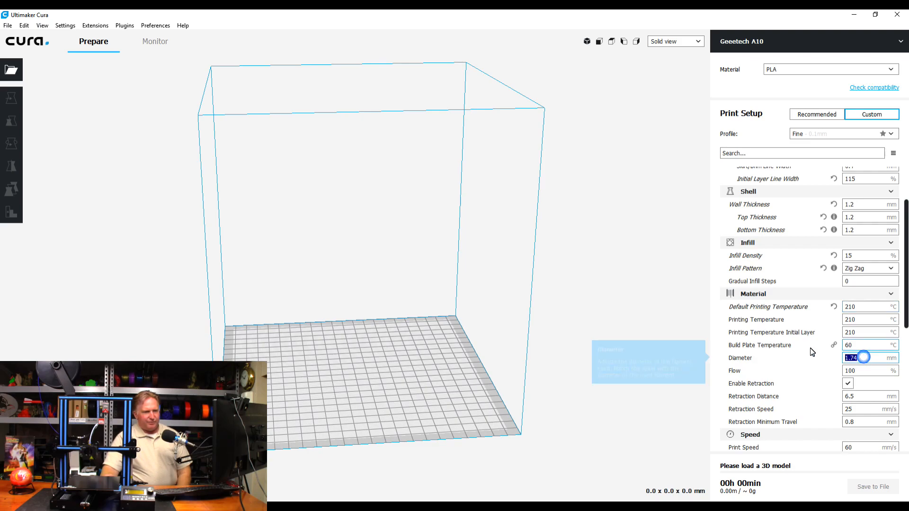
pyautogui.write('1.75')
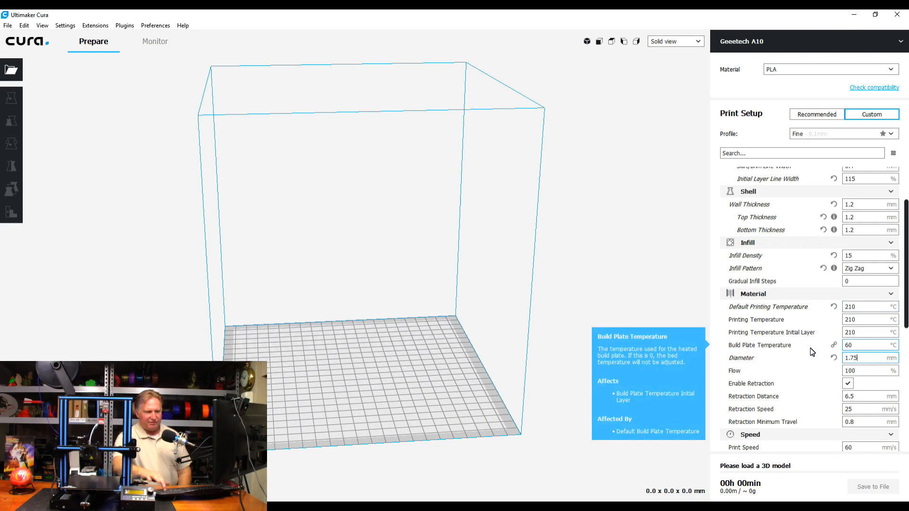
pyautogui.click(869, 373)
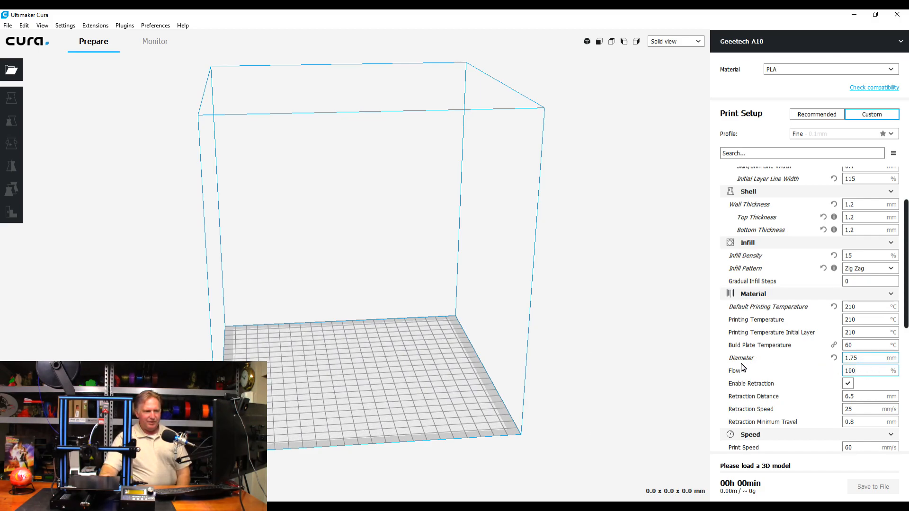
pyautogui.moveTo(861, 376)
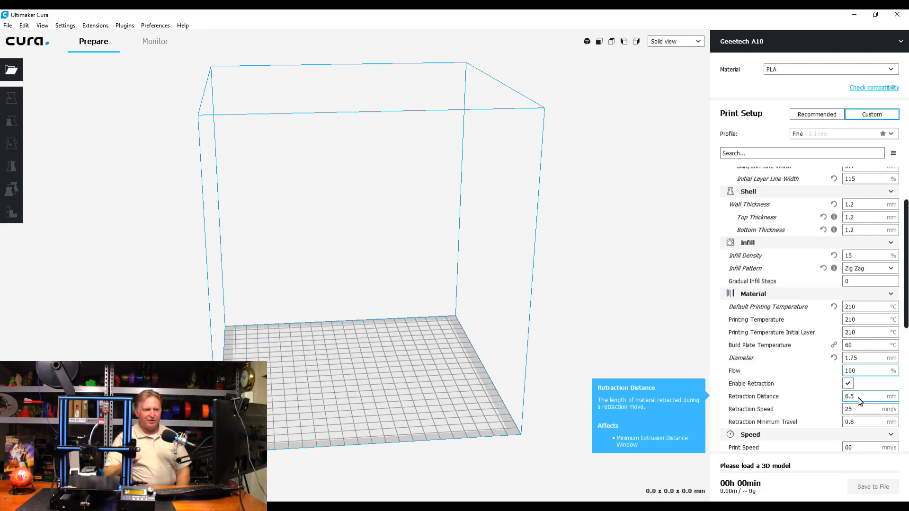
# - Set the retraction minimum travel to 5 mm
pyautogui.moveTo(855, 408); pyautogui.dragTo(843, 410)
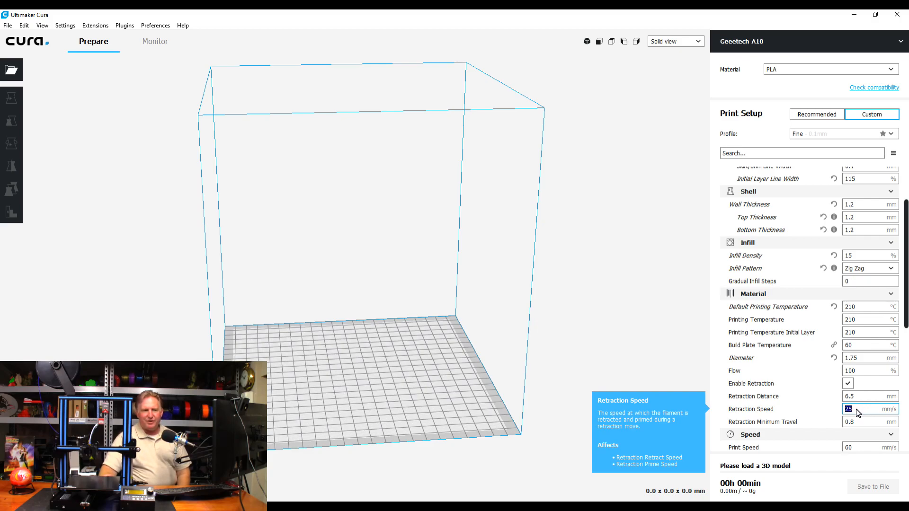
pyautogui.moveTo(869, 427)
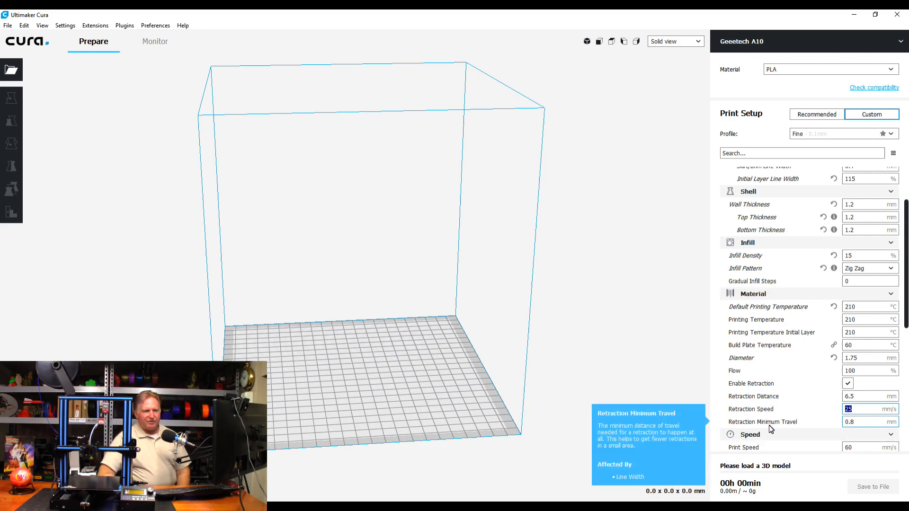
pyautogui.click(862, 422)
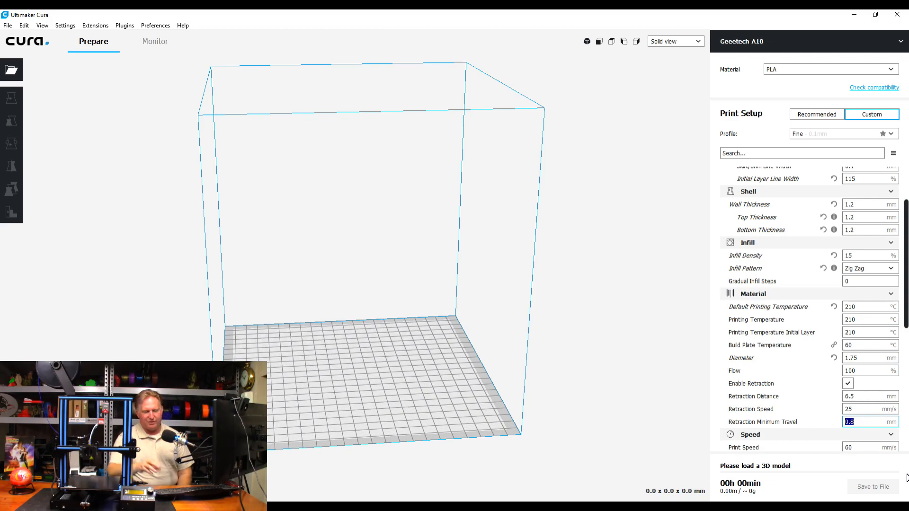
pyautogui.write('5')
# - Set the outer wall speed to 35 mm/s and the travel speed to 100 mm/s
pyautogui.scroll(-1, 867, 423)
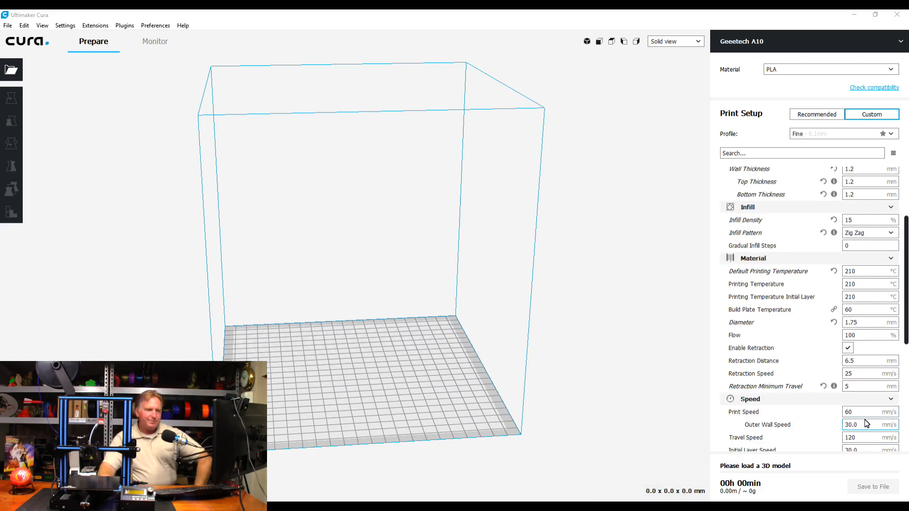
pyautogui.moveTo(747, 410)
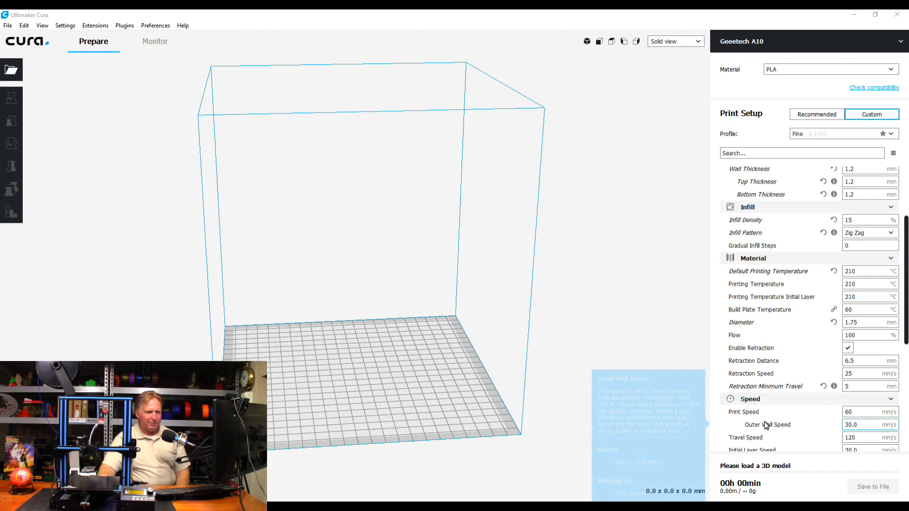
pyautogui.doubleClick(867, 429)
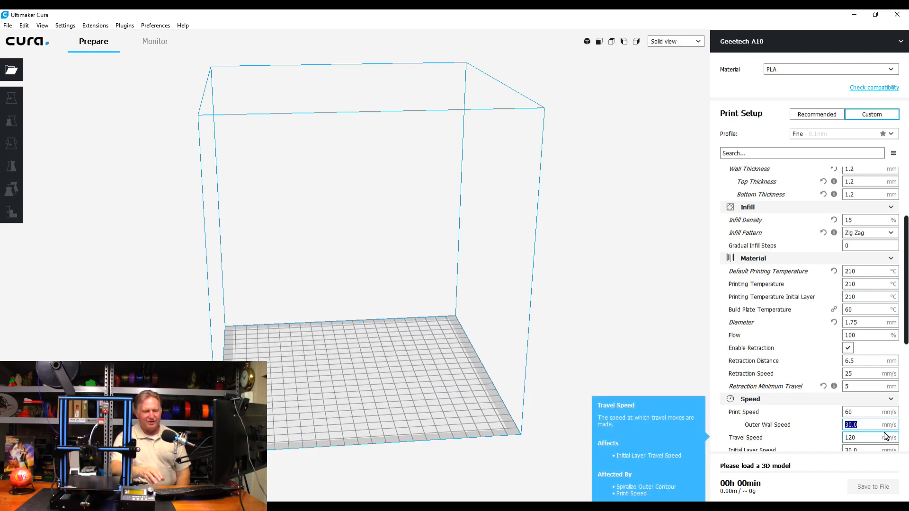
pyautogui.write('35')
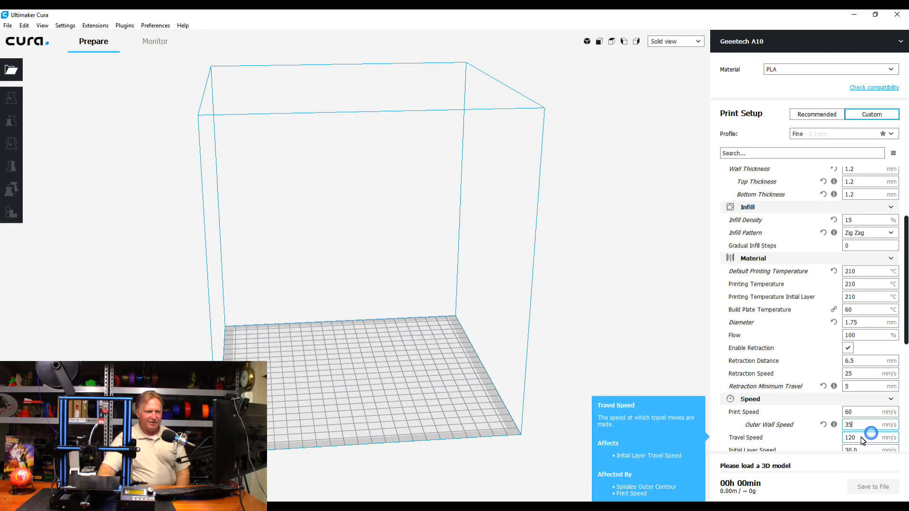
pyautogui.scroll(-3, 903, 294)
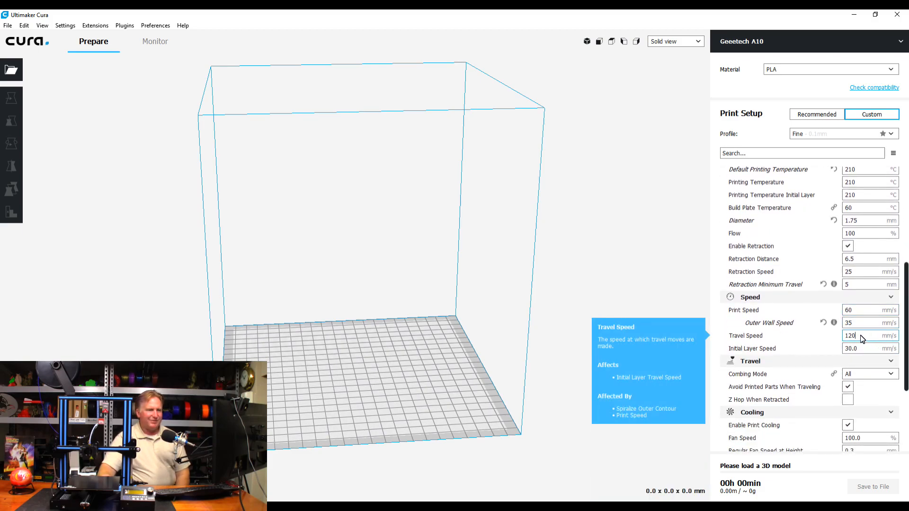
pyautogui.doubleClick(860, 338)
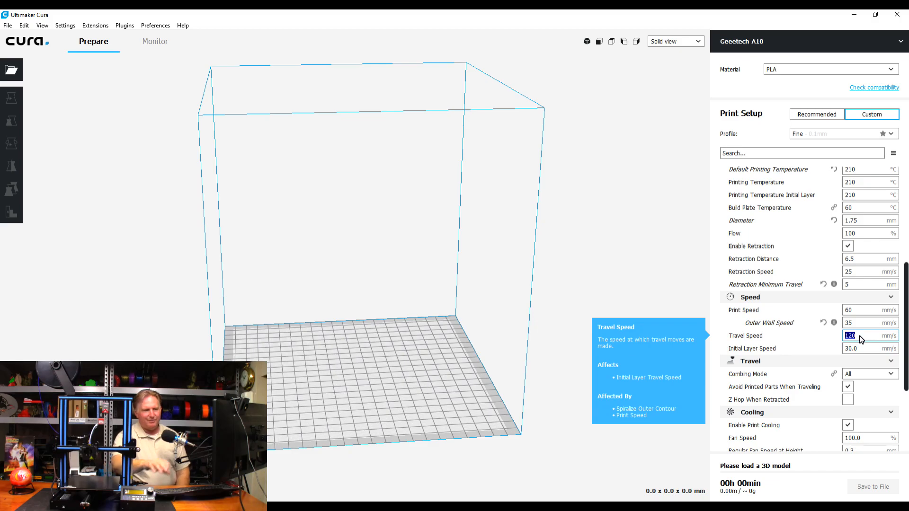
pyautogui.write('90')
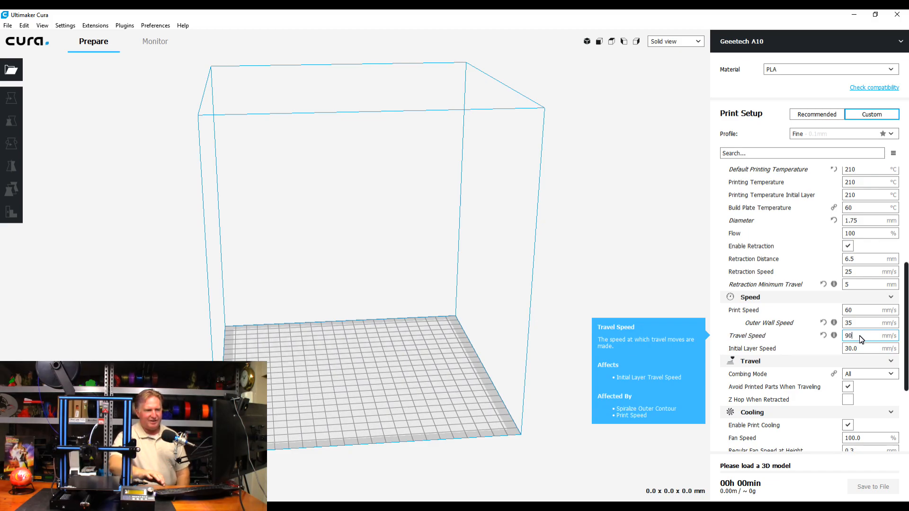
pyautogui.press('BackSpace')
pyautogui.press('BackSpace')
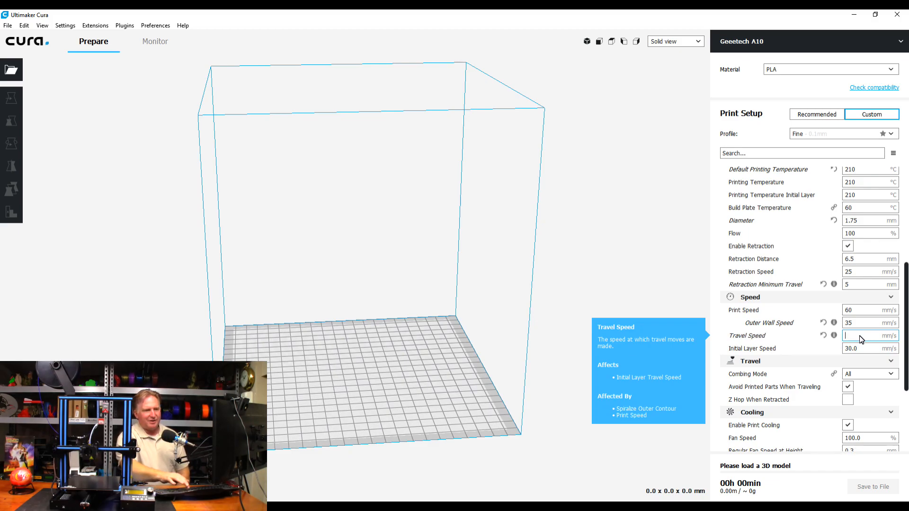
pyautogui.write('100')
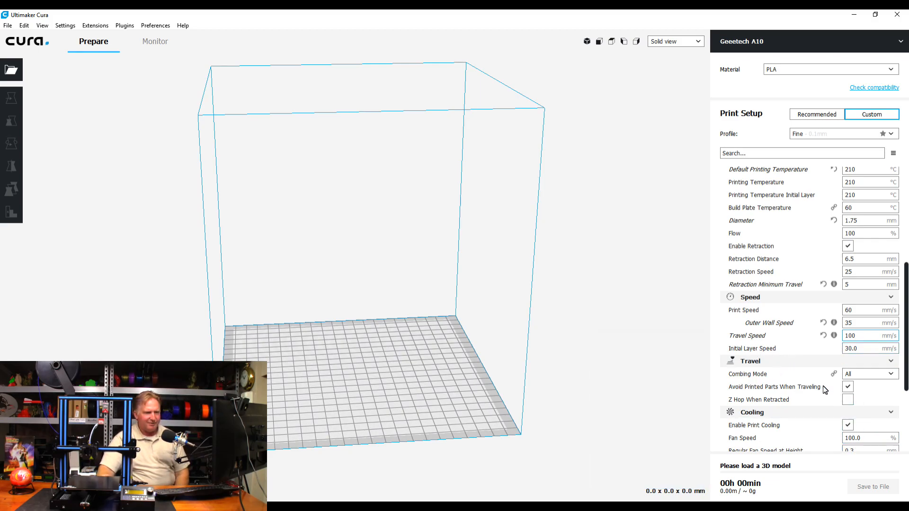
# - Enable Z hop when retracted and set the Z hop height to 0.5 mm
pyautogui.moveTo(866, 379)
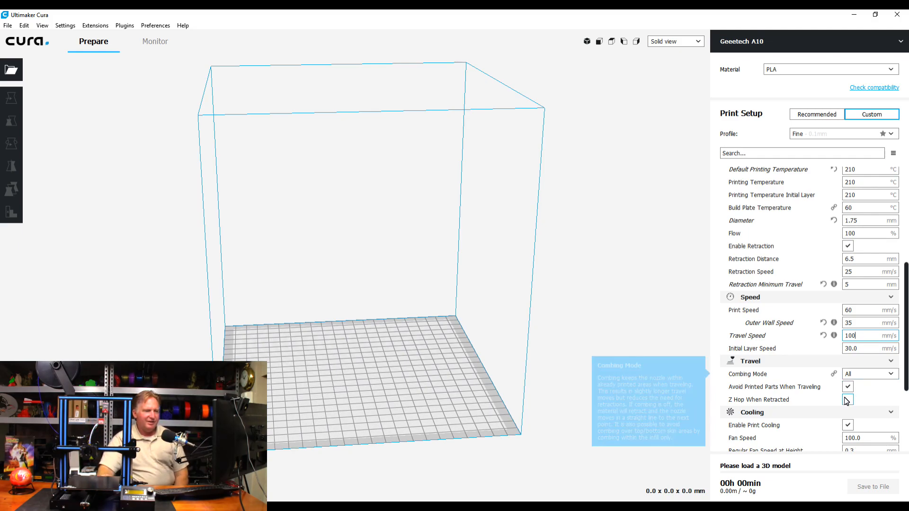
pyautogui.moveTo(742, 389)
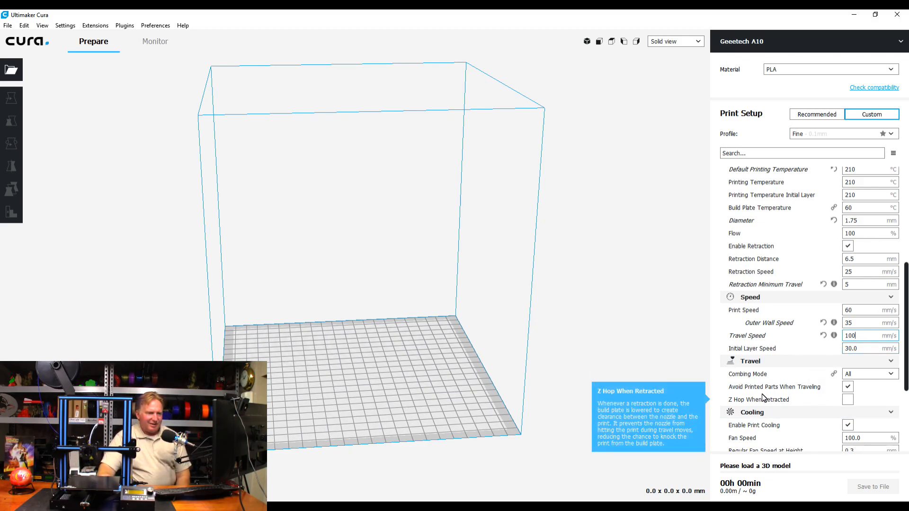
pyautogui.click(848, 399)
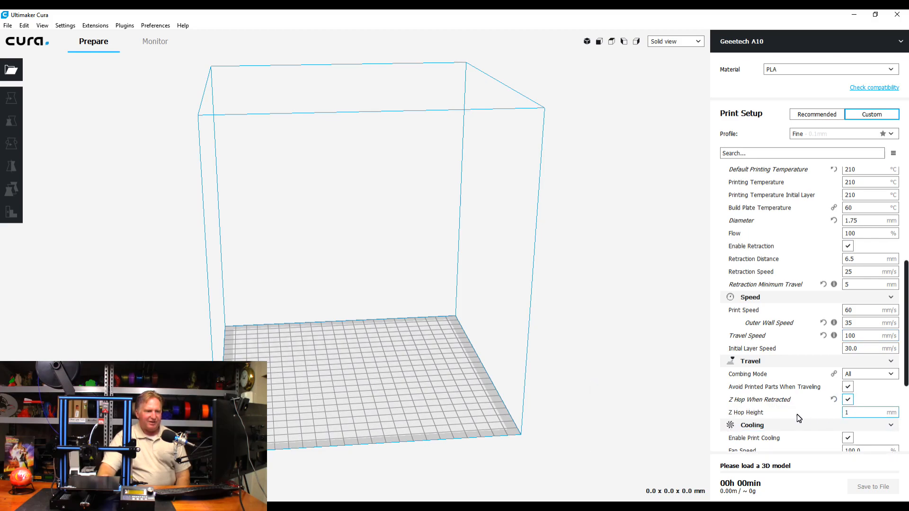
pyautogui.doubleClick(859, 412)
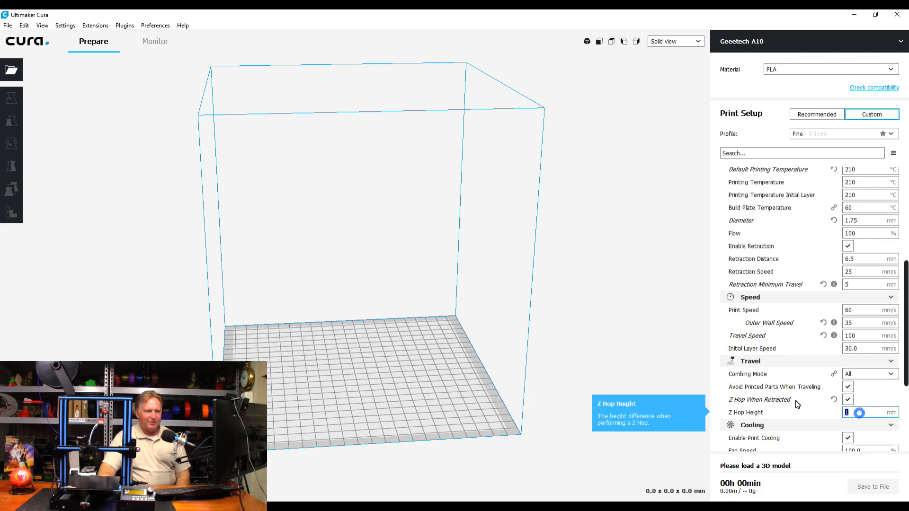
pyautogui.write('.5')
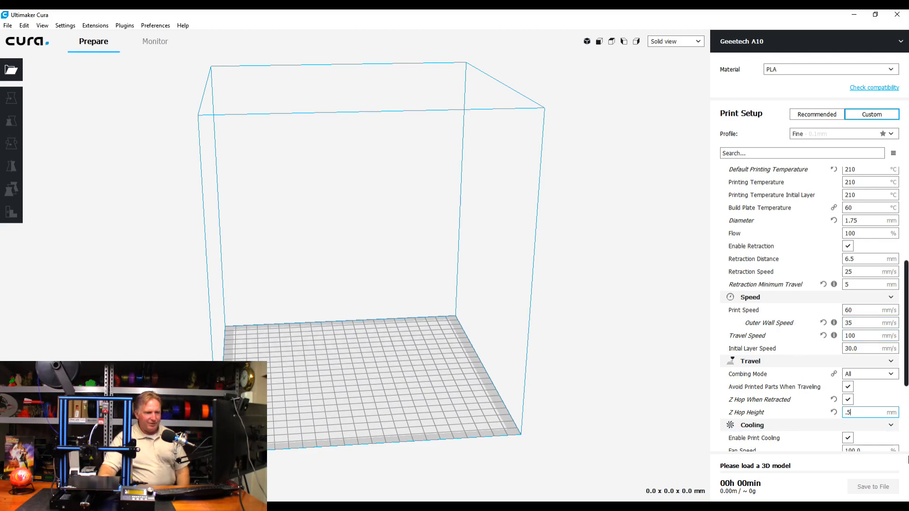
# - Set the cooling's regular fan speed at height to 0.5 mm and the minimum layer time to 10 s
pyautogui.scroll(-5, 906, 356)
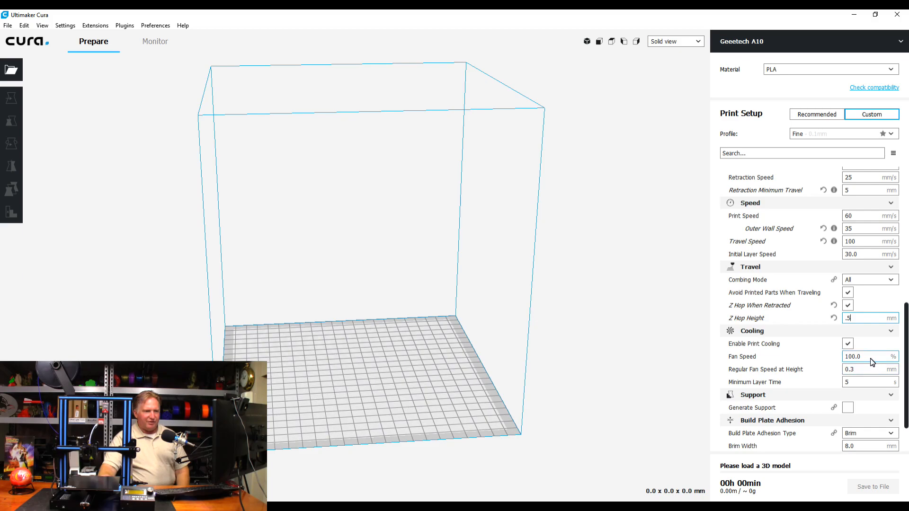
pyautogui.moveTo(751, 373)
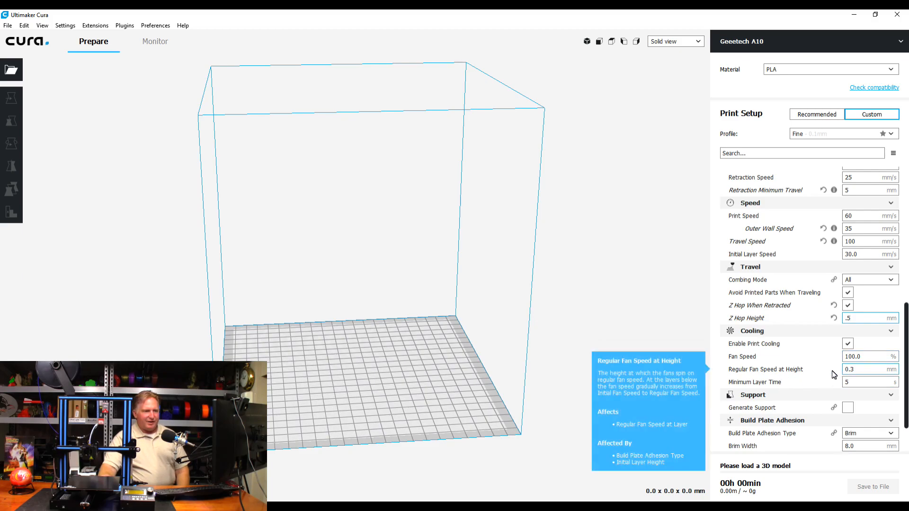
pyautogui.click(864, 372)
pyautogui.doubleClick(864, 372)
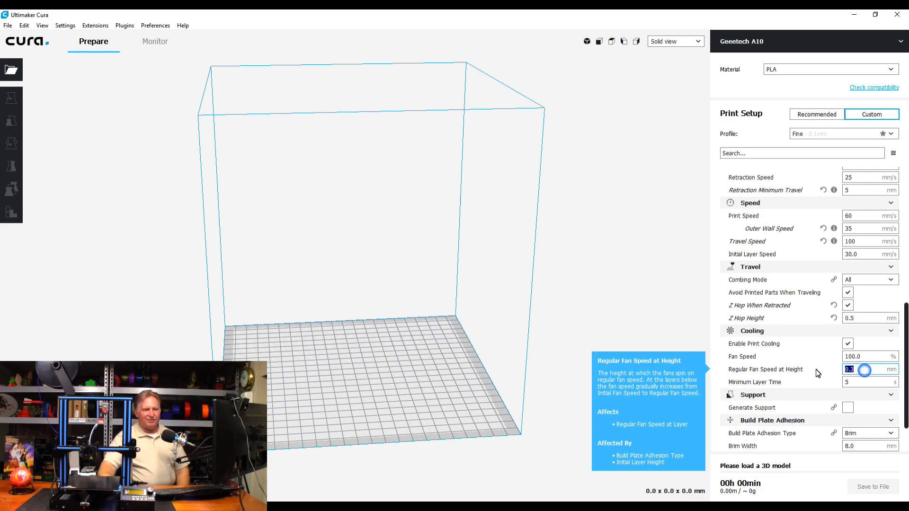
pyautogui.write('.5')
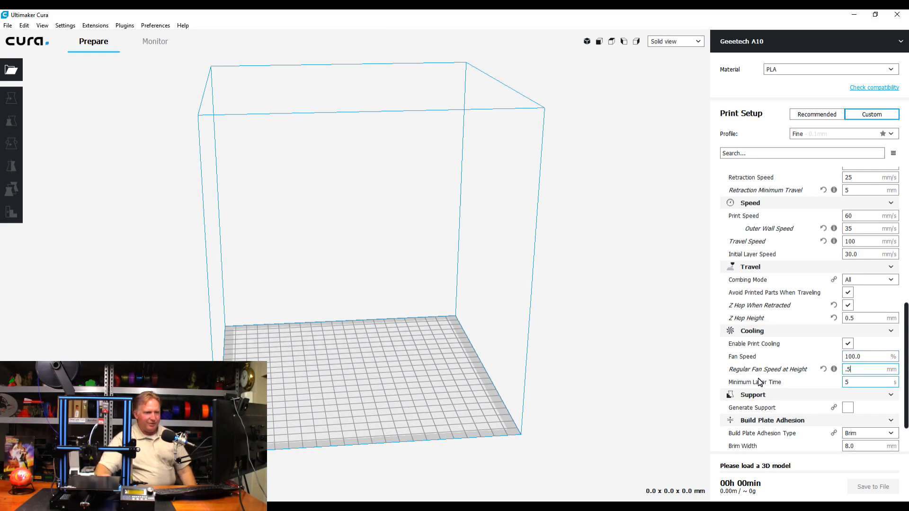
pyautogui.doubleClick(866, 381)
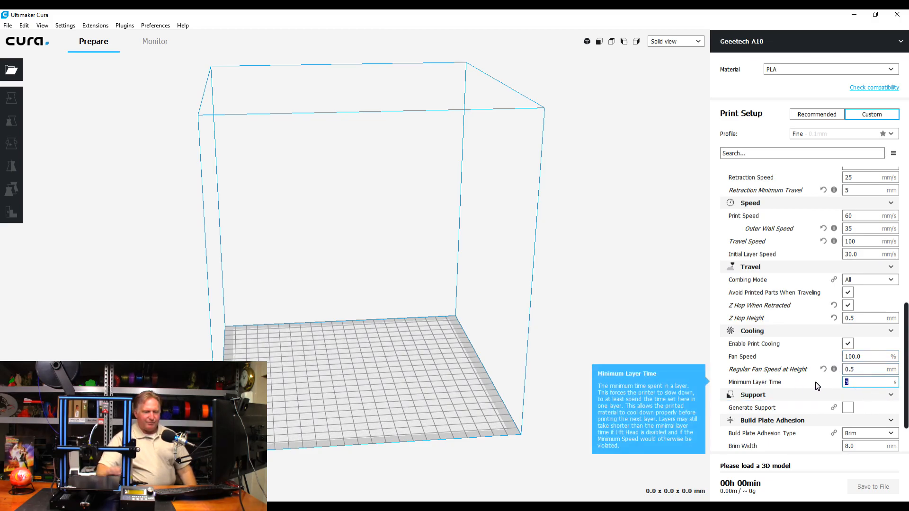
pyautogui.write('10')
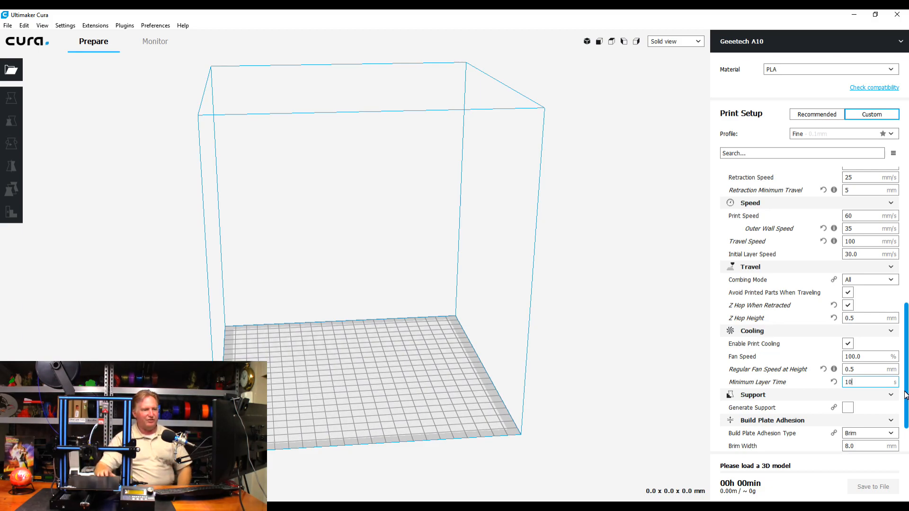
# - Enable support generation in the print profile and bring its detailed support options into view
pyautogui.click(848, 408)
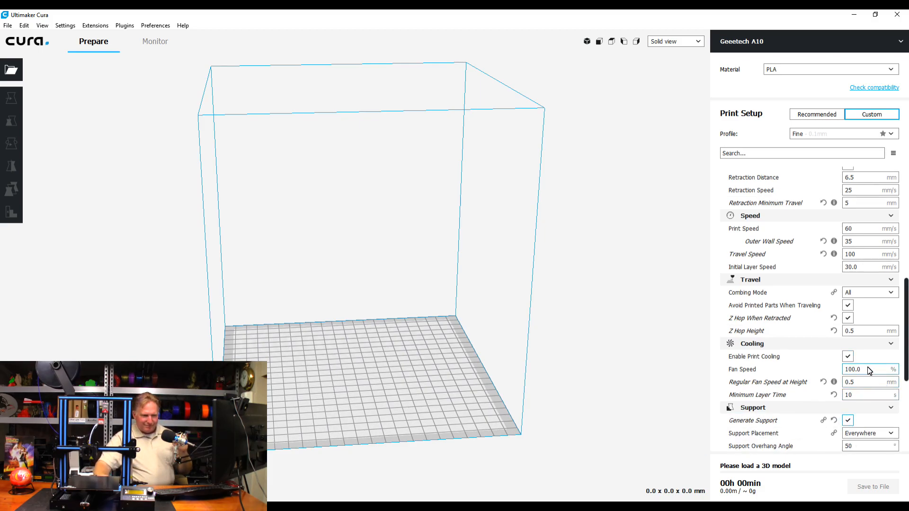
pyautogui.scroll(-1, 873, 425)
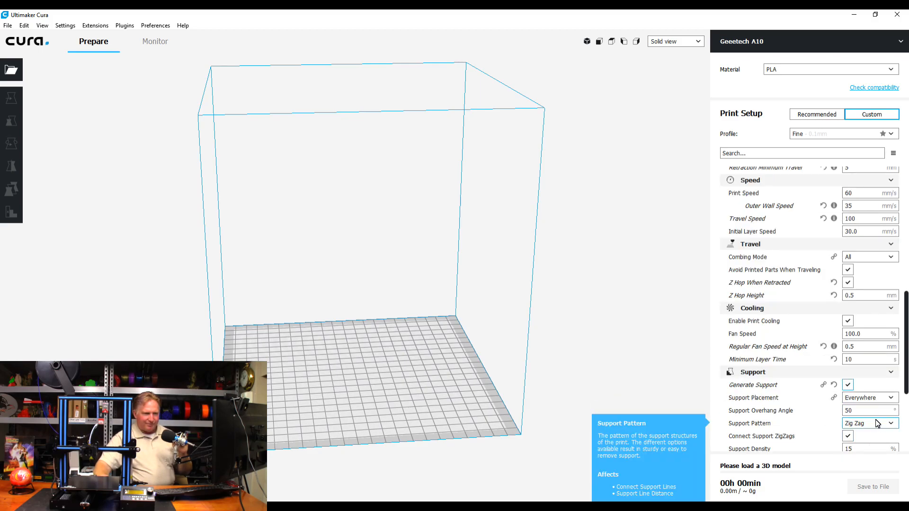
# - Set the support overhang angle to 75° and choose the Zig Zag support pattern
pyautogui.doubleClick(867, 409)
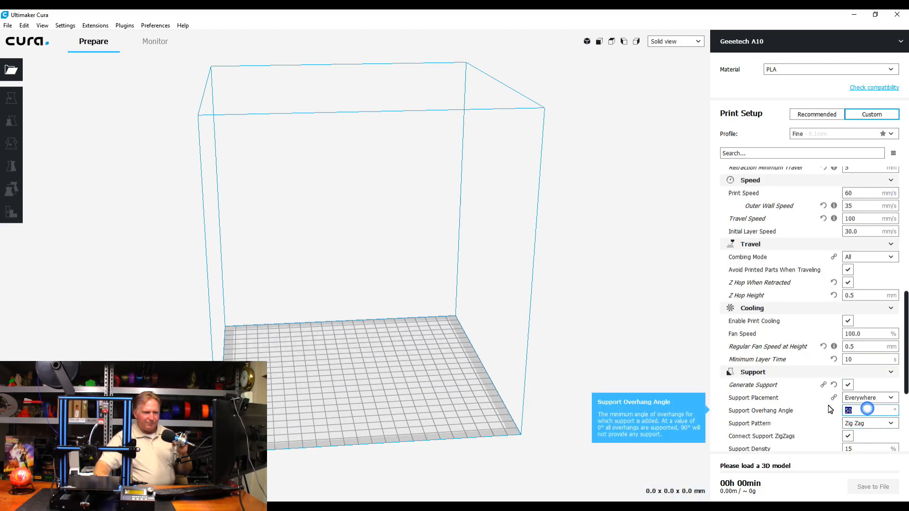
pyautogui.write('75')
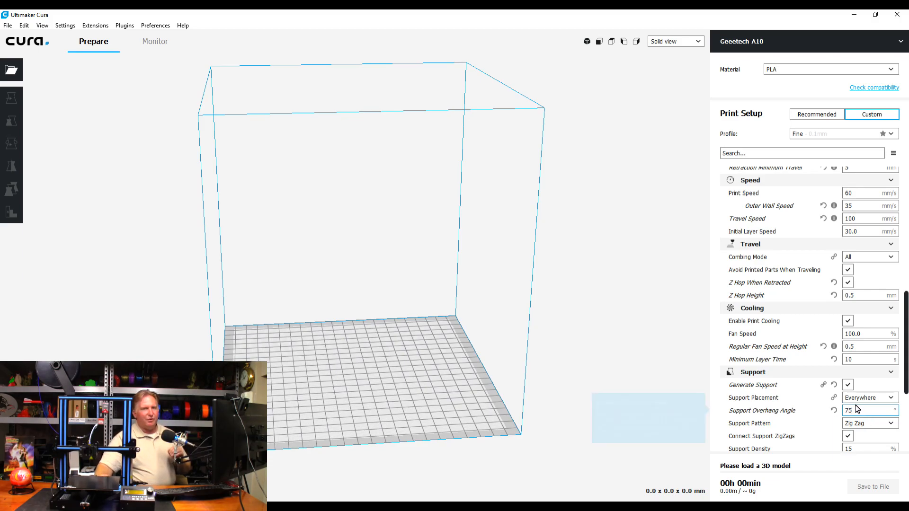
pyautogui.click(877, 424)
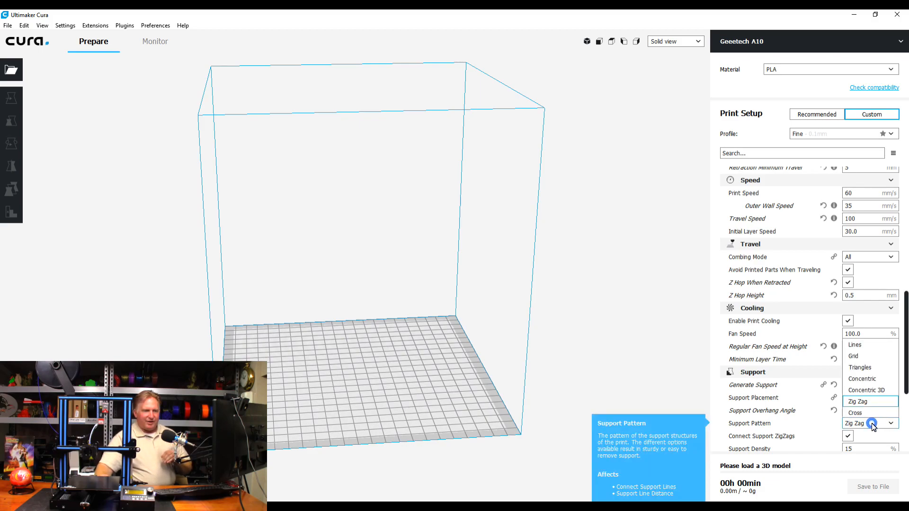
pyautogui.click(857, 401)
# - Set the support Z distance to 0.3 mm and leave the support X/Y distance as it is
pyautogui.scroll(-1, 869, 442)
pyautogui.scroll(-1, 869, 442)
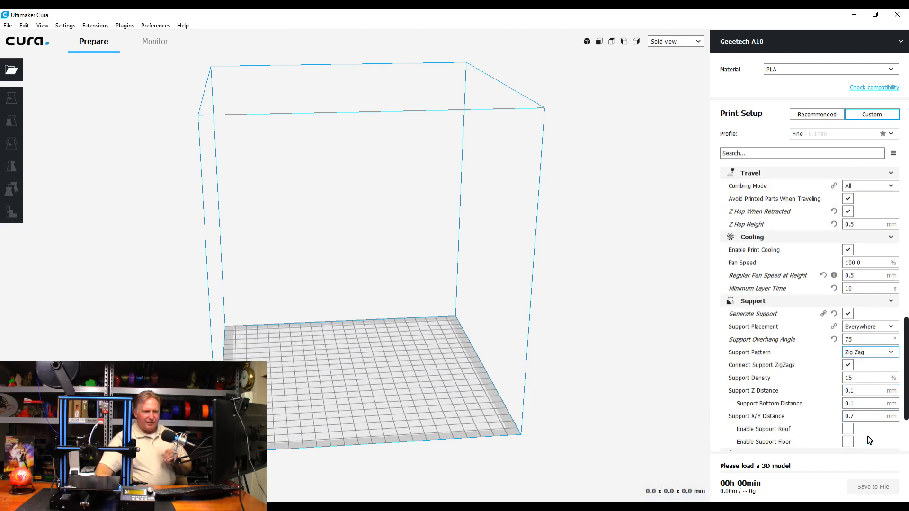
pyautogui.click(861, 392)
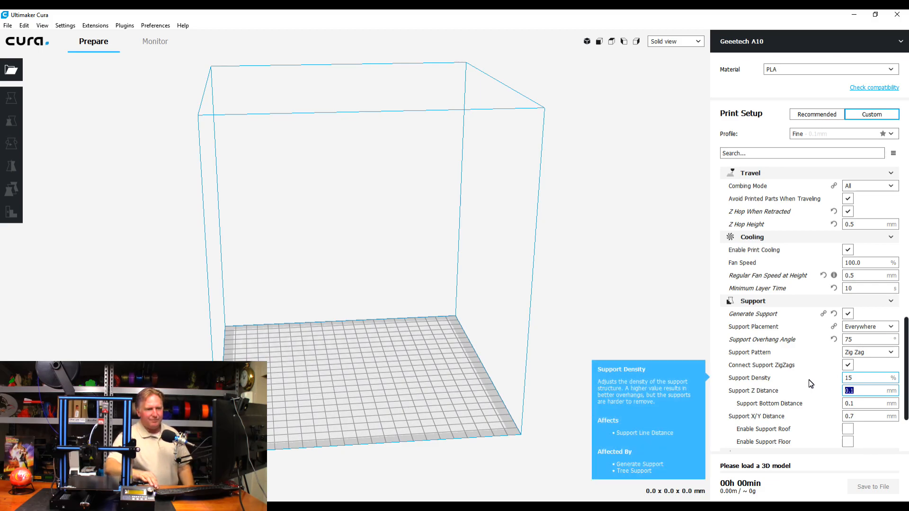
pyautogui.write('.3')
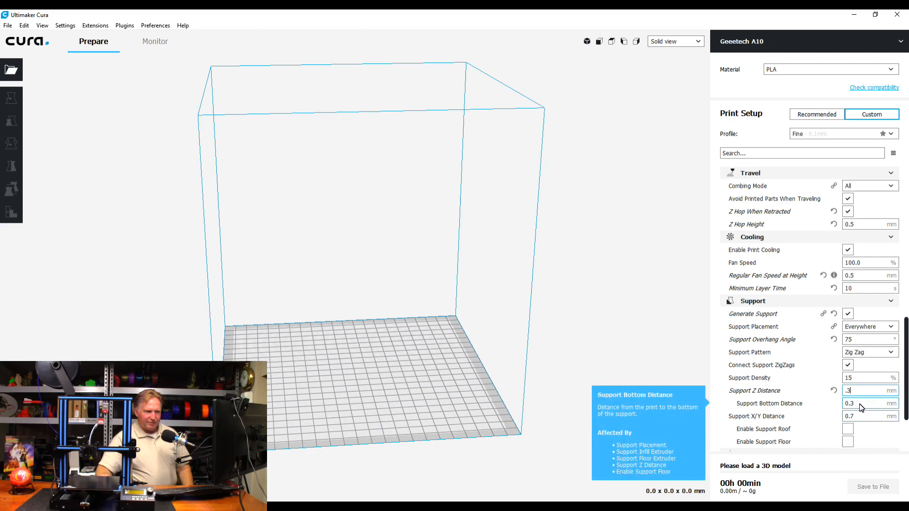
pyautogui.click(862, 416)
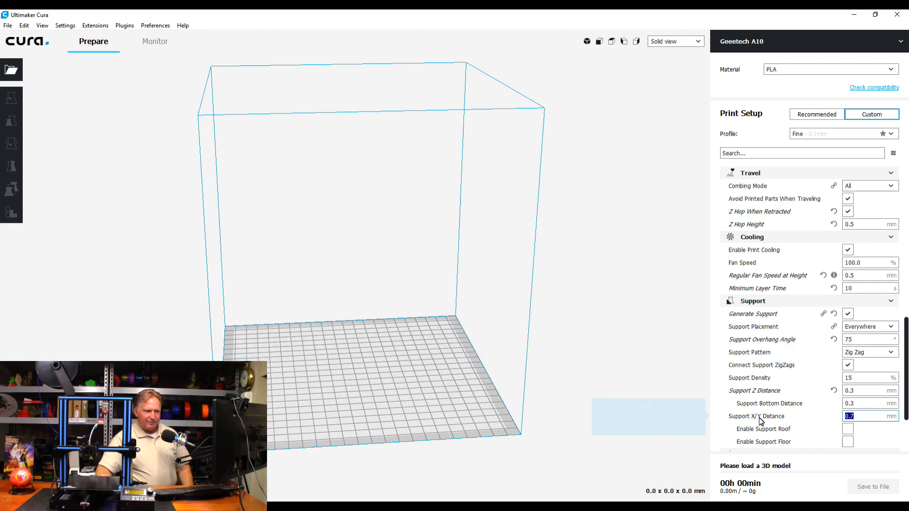
pyautogui.click(865, 419)
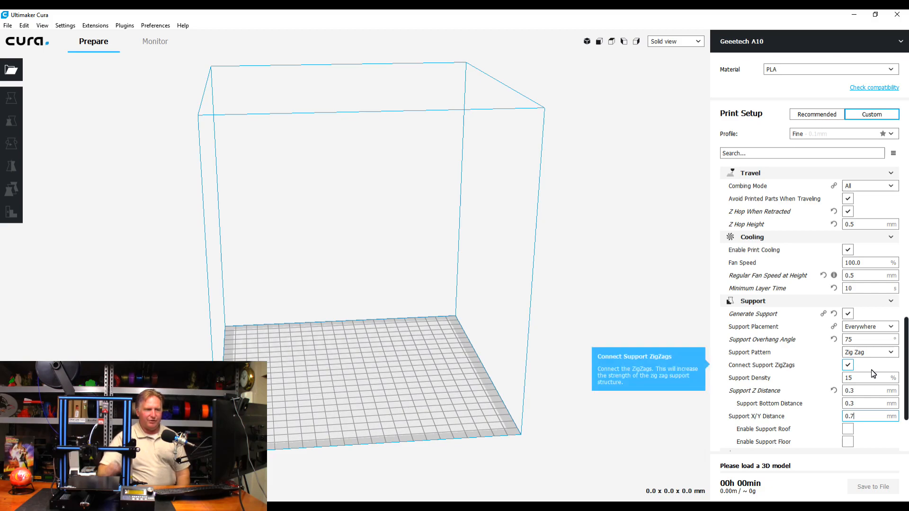
# - Enable the support roof and support floor, and turn support generation off for the profile
pyautogui.click(848, 430)
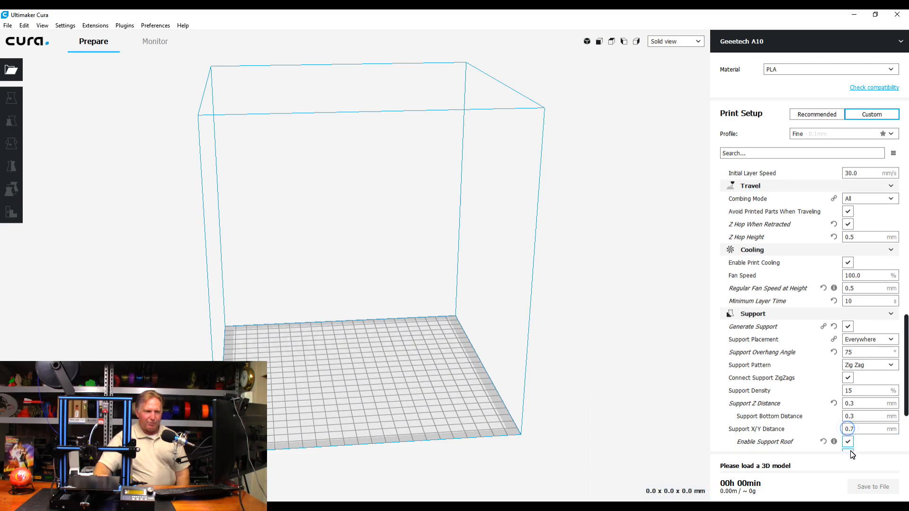
pyautogui.scroll(-3, 848, 426)
pyautogui.click(847, 385)
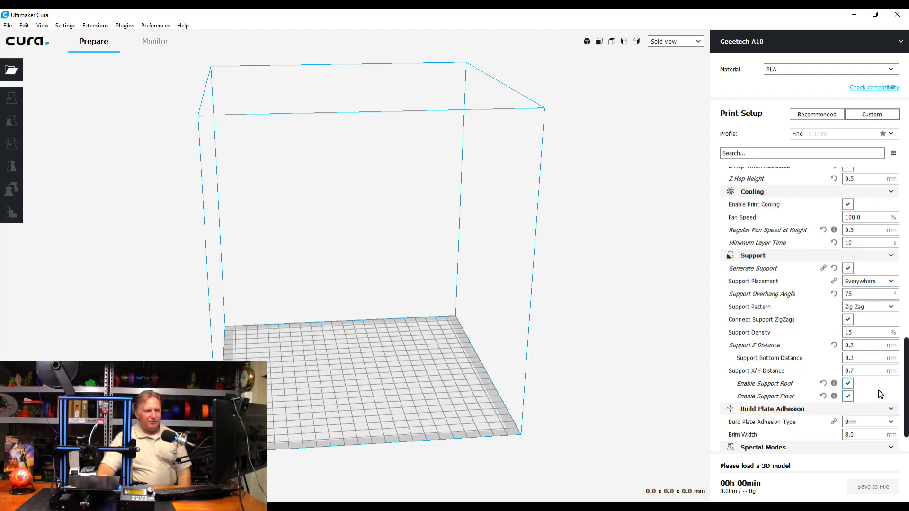
pyautogui.click(847, 268)
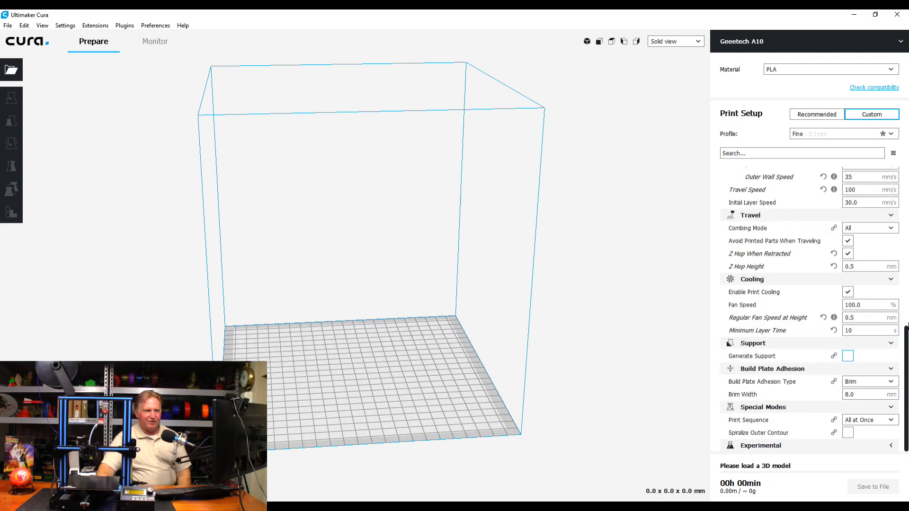
# - Set the build plate adhesion type to Skirt with a skirt line count of 3
pyautogui.click(891, 383)
pyautogui.click(867, 394)
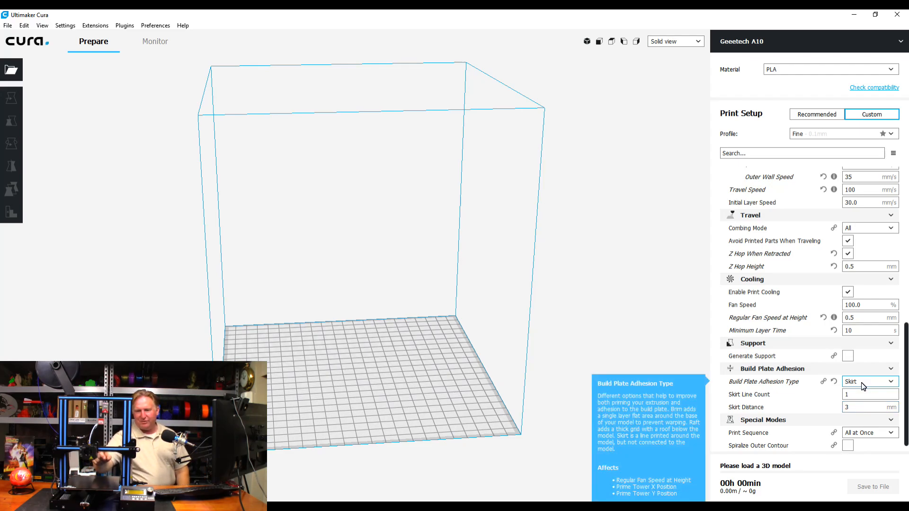
pyautogui.click(853, 395)
pyautogui.write('3')
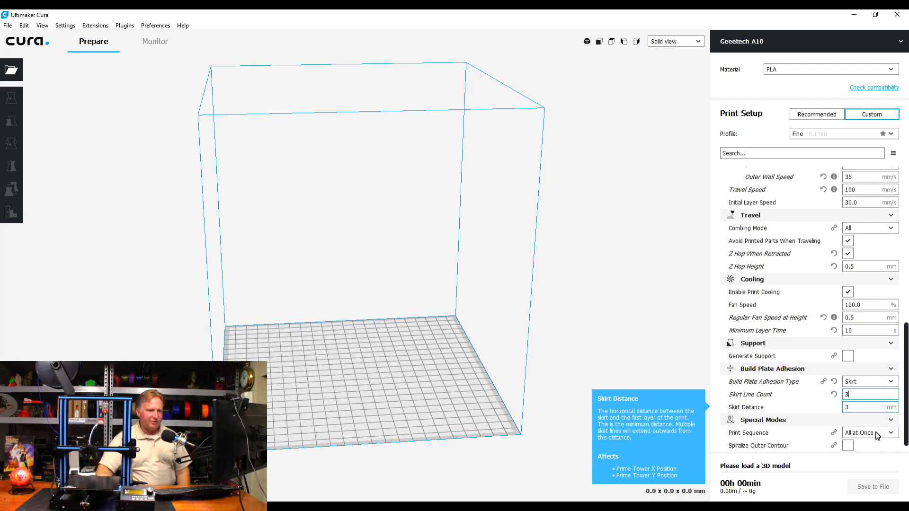
pyautogui.scroll(-1, 907, 397)
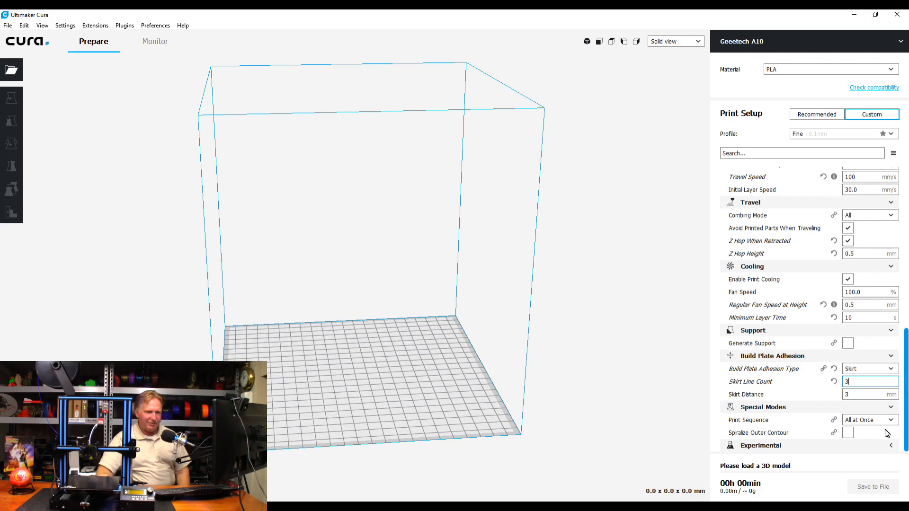
# - Dismiss the backup notification and expand the Experimental settings while reviewing the profile's full settings list
pyautogui.moveTo(855, 422)
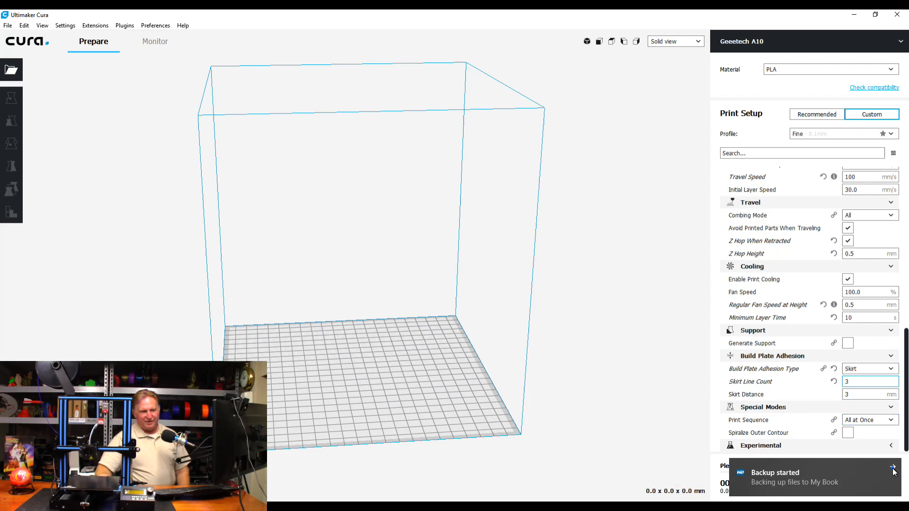
pyautogui.click(892, 468)
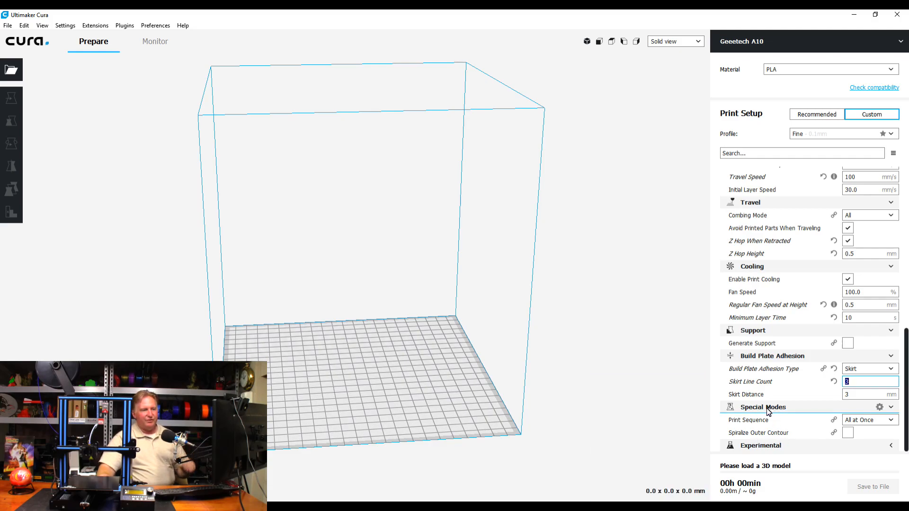
pyautogui.click(889, 446)
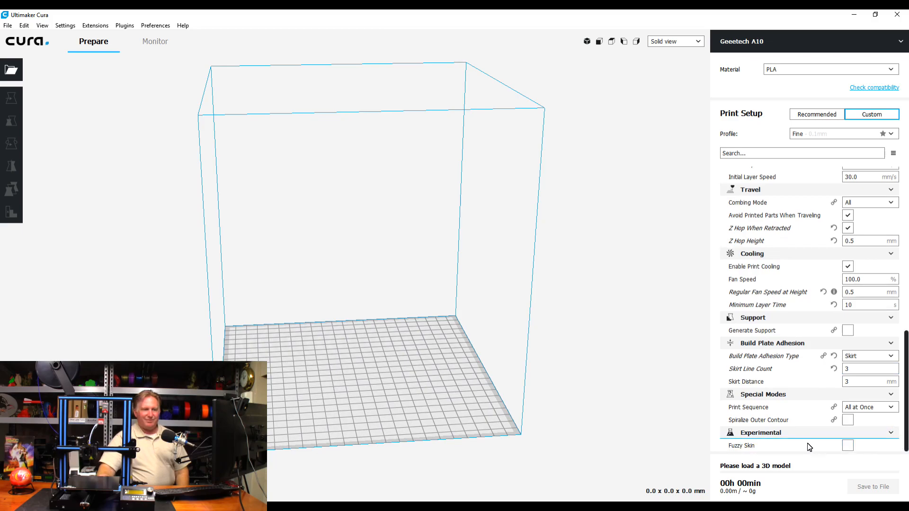
pyautogui.moveTo(746, 447)
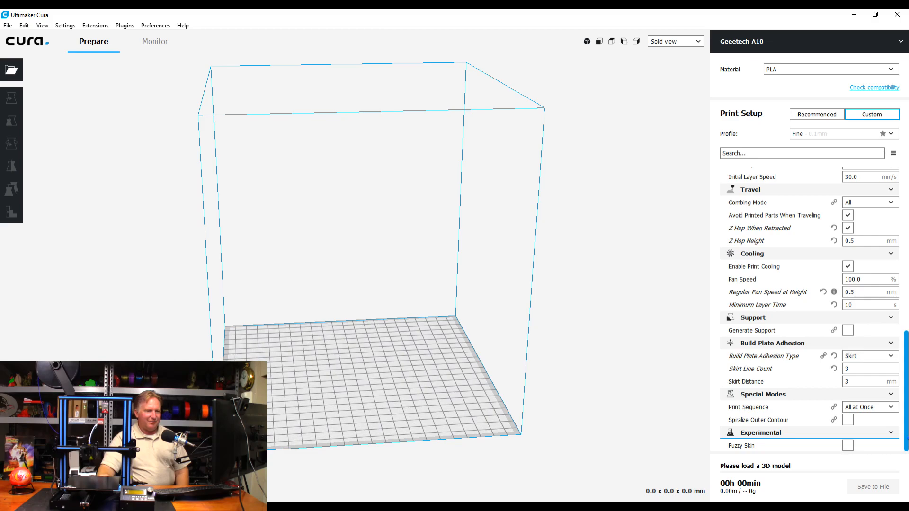
pyautogui.moveTo(906, 442); pyautogui.dragTo(886, 259)
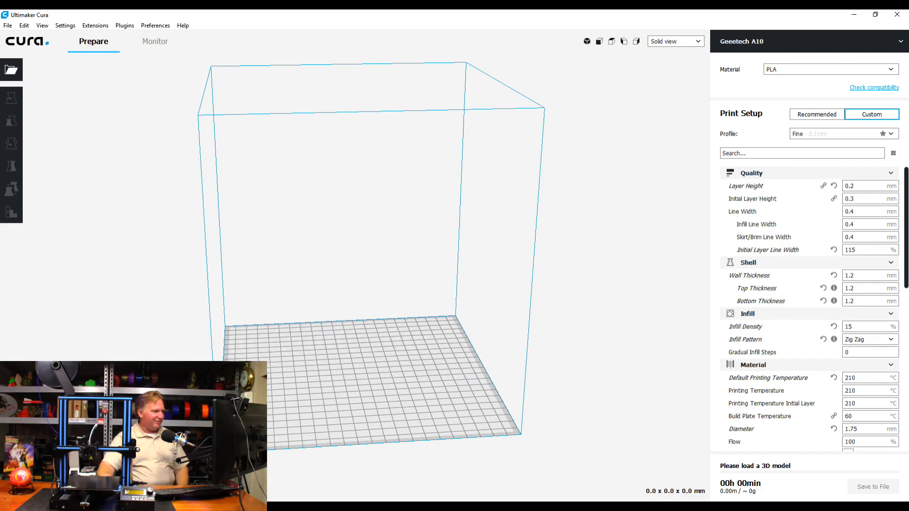
pyautogui.scroll(-10, 809, 307)
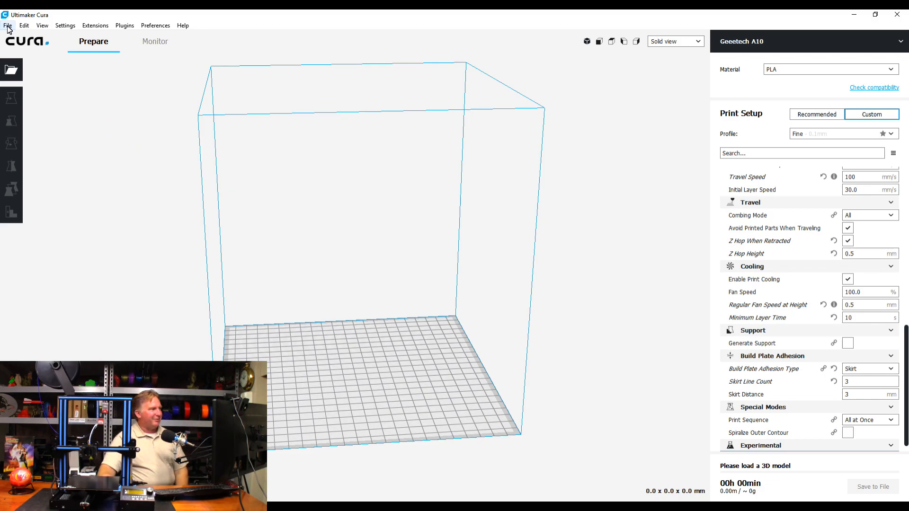
# - Load the Moosewsupport model from the Downloads folder onto the build plate
pyautogui.click(15, 74)
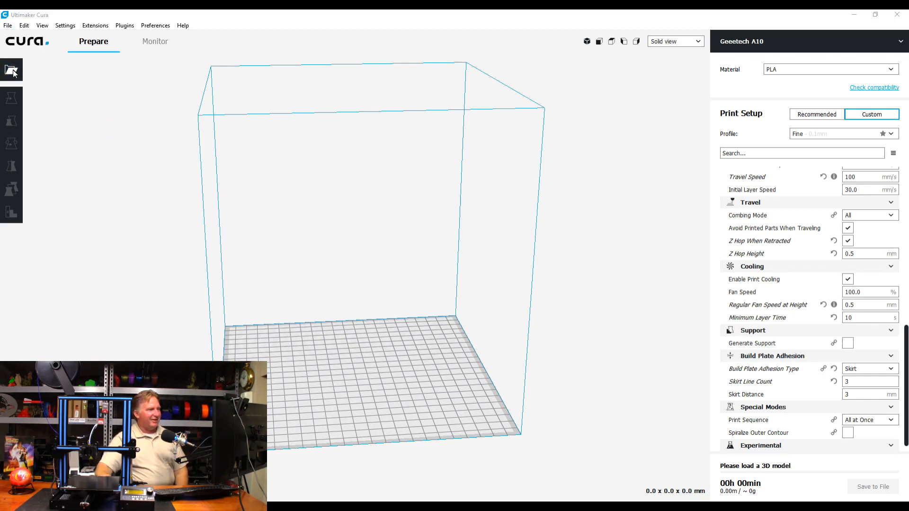
pyautogui.moveTo(445, 103); pyautogui.dragTo(445, 136)
pyautogui.moveTo(444, 127); pyautogui.dragTo(456, 186)
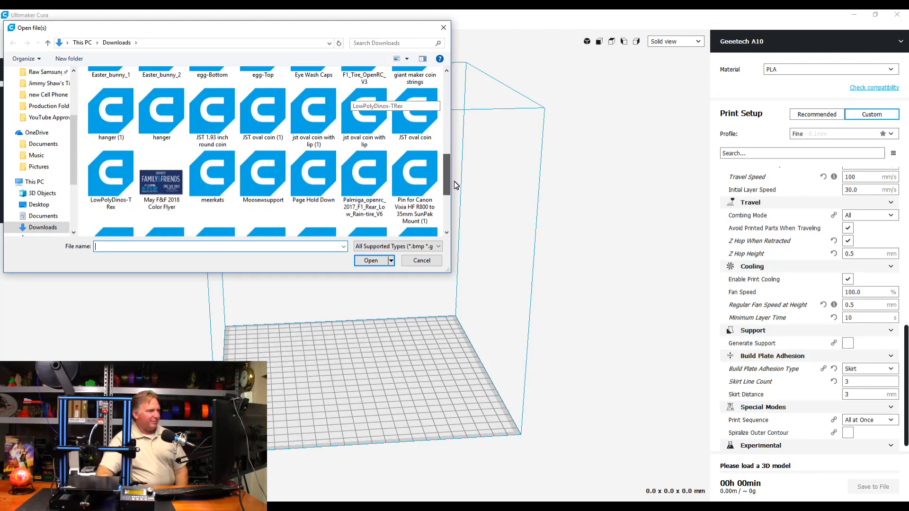
pyautogui.click(251, 175)
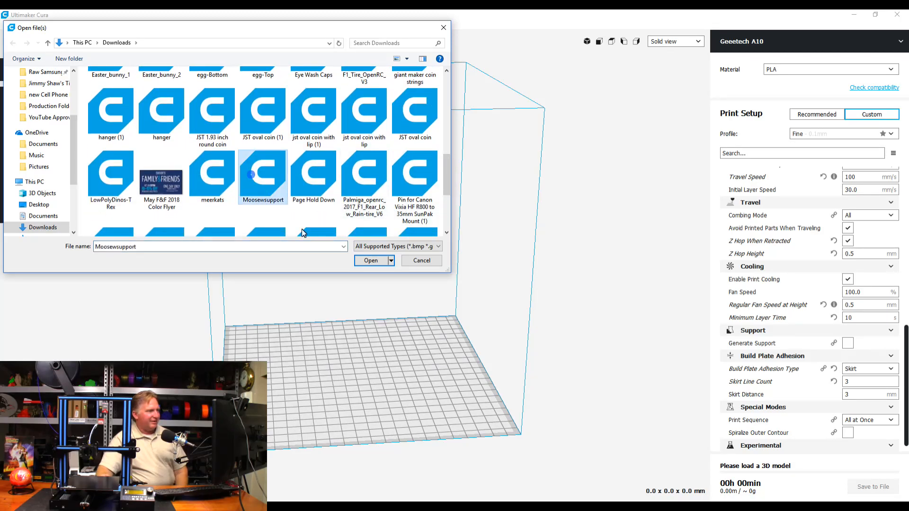
pyautogui.click(371, 261)
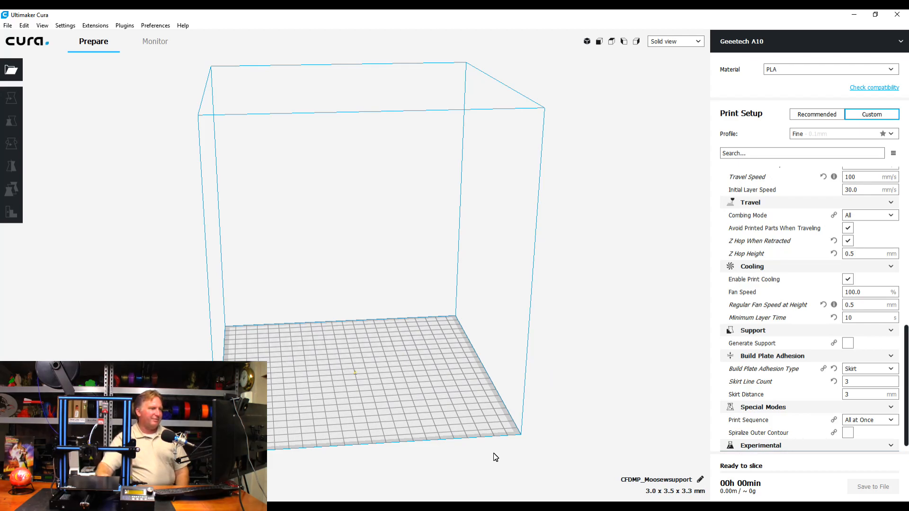
# - Select the tiny moose model and scale it up uniformly to about 2529%, roughly 75.9 x 87.5 x 83.1 mm
pyautogui.click(355, 373)
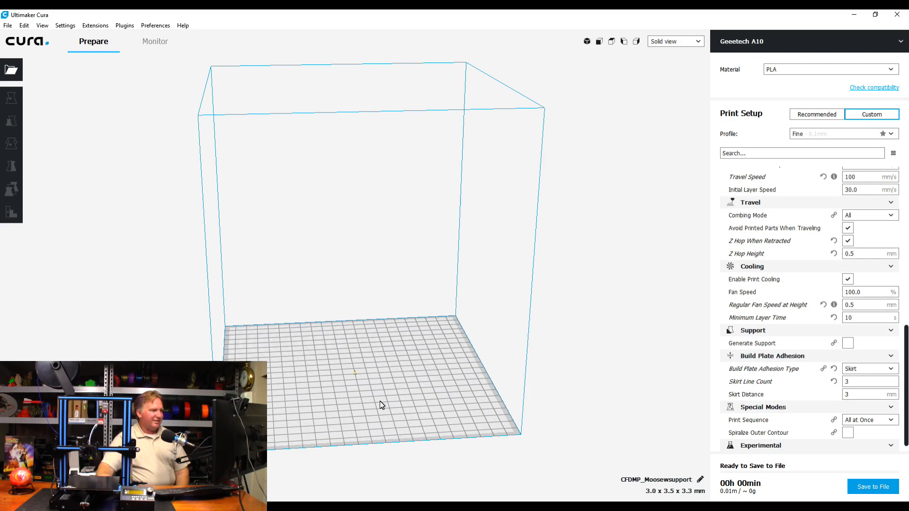
pyautogui.click(355, 376)
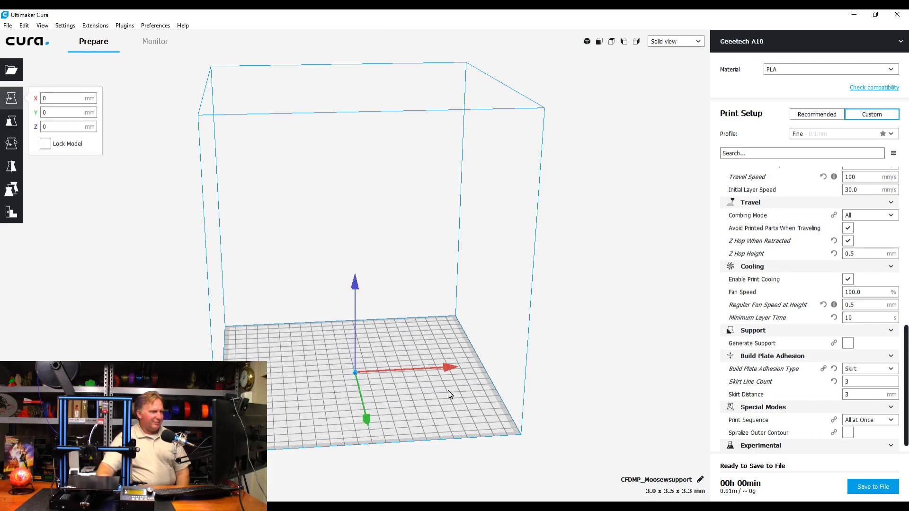
pyautogui.click(9, 122)
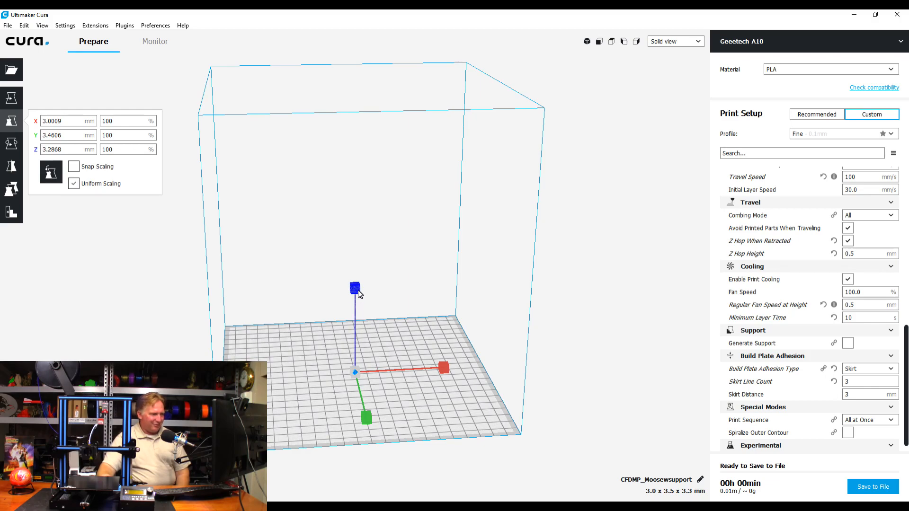
pyautogui.moveTo(355, 289); pyautogui.dragTo(345, 198)
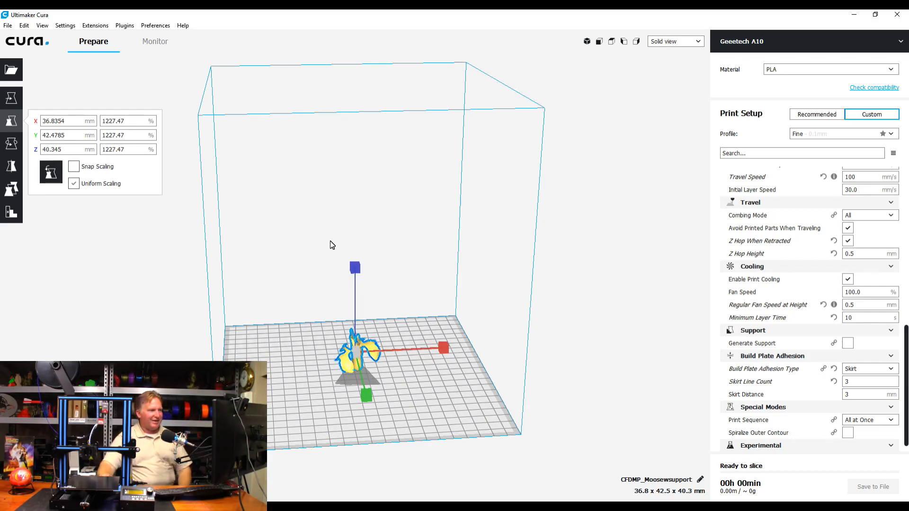
pyautogui.moveTo(358, 264); pyautogui.dragTo(358, 246)
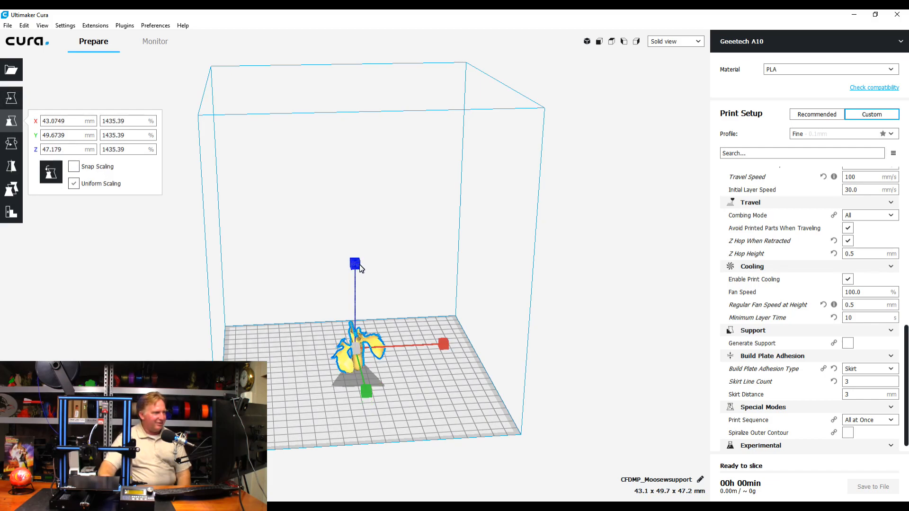
pyautogui.moveTo(360, 267); pyautogui.dragTo(361, 225)
pyautogui.moveTo(354, 261); pyautogui.dragTo(351, 207)
# - Rotate the moose model with snap rotation so it stands upright on its legs on the build plate
pyautogui.moveTo(391, 334); pyautogui.dragTo(392, 334, button='right')
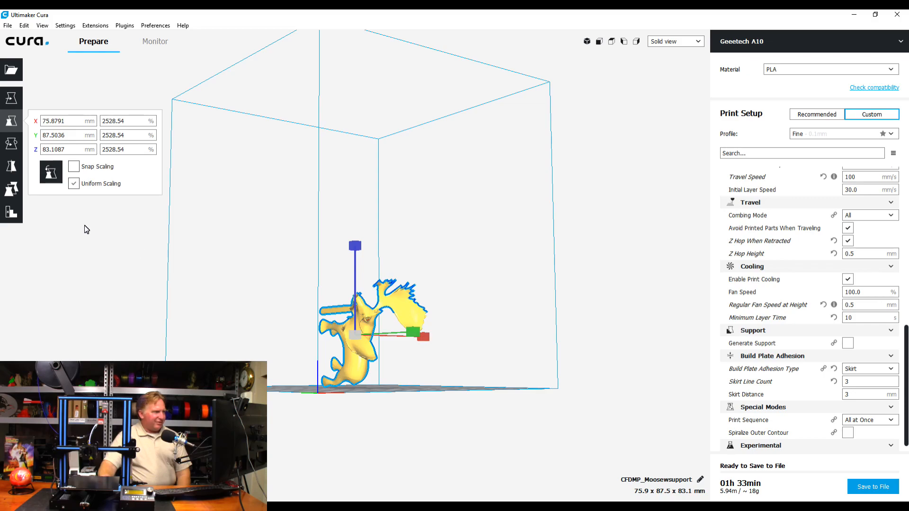
pyautogui.click(12, 147)
pyautogui.moveTo(333, 247); pyautogui.dragTo(308, 386)
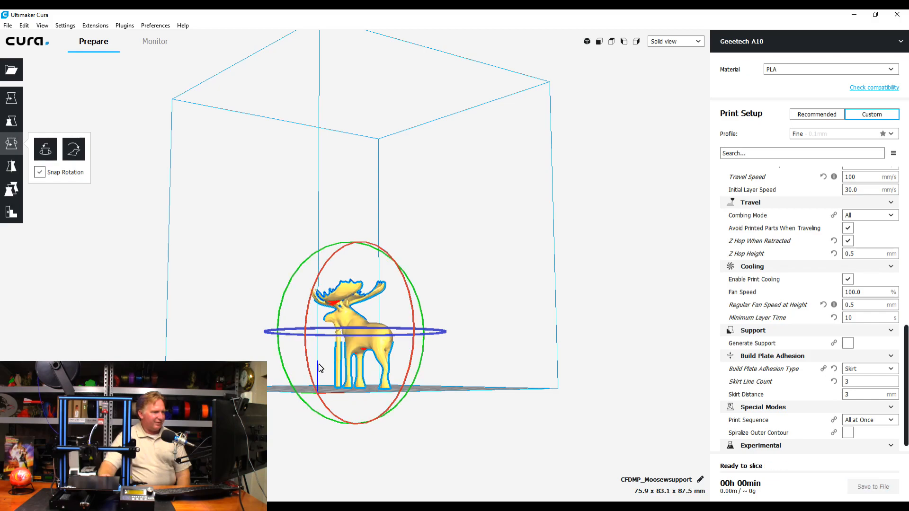
pyautogui.moveTo(352, 337)
pyautogui.mouseDown()
pyautogui.moveTo(458, 334)
pyautogui.moveTo(239, 330)
pyautogui.moveTo(338, 344)
pyautogui.moveTo(441, 338)
pyautogui.moveTo(541, 357)
pyautogui.moveTo(397, 353)
pyautogui.moveTo(348, 322)
pyautogui.mouseUp()
# - Turn the standing moose about its vertical axis to a new heading on the build plate and deselect it
pyautogui.moveTo(191, 322); pyautogui.dragTo(216, 278, button='right')
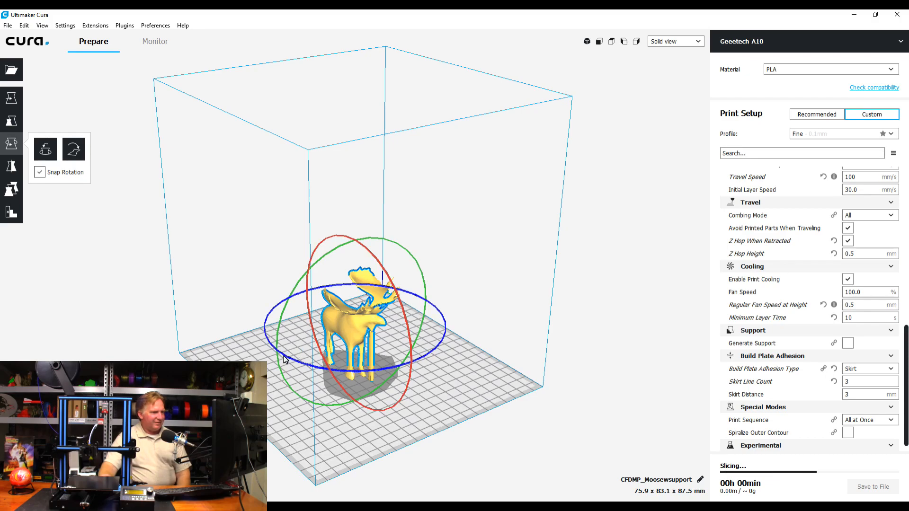
pyautogui.moveTo(284, 356); pyautogui.dragTo(260, 290)
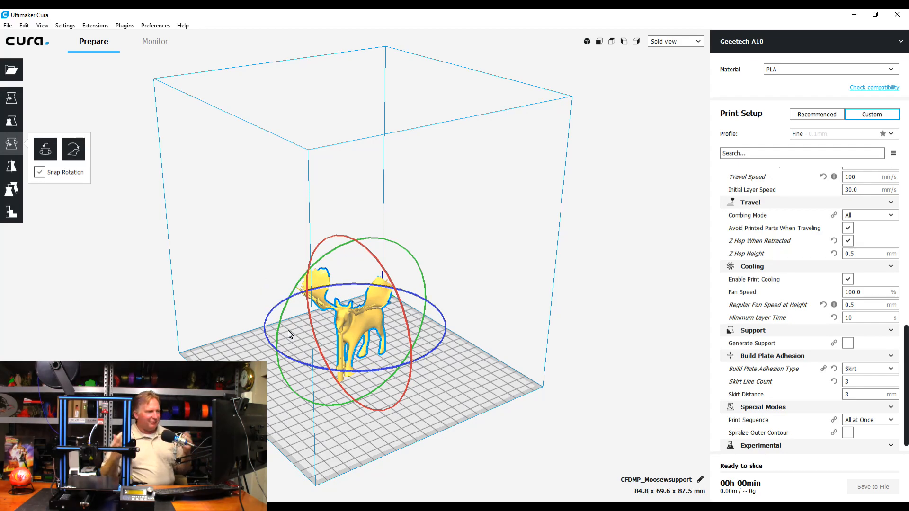
pyautogui.click(246, 348)
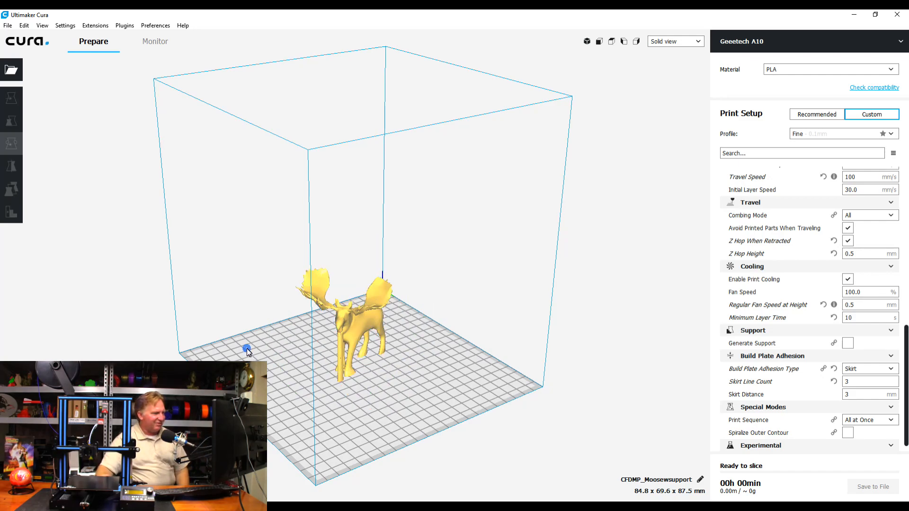
pyautogui.moveTo(205, 329); pyautogui.dragTo(158, 326, button='right')
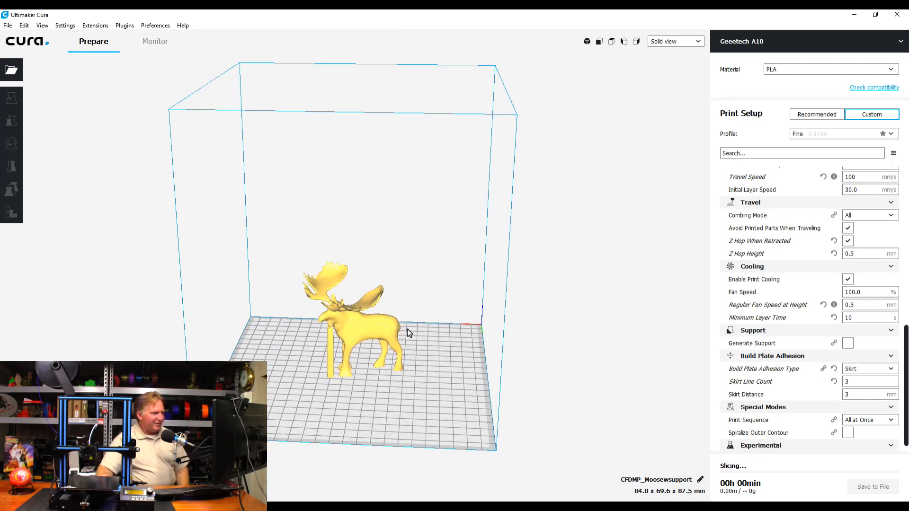
# - Scale the moose model uniformly to a height of 100 mm along Z and deselect it
pyautogui.click(336, 325)
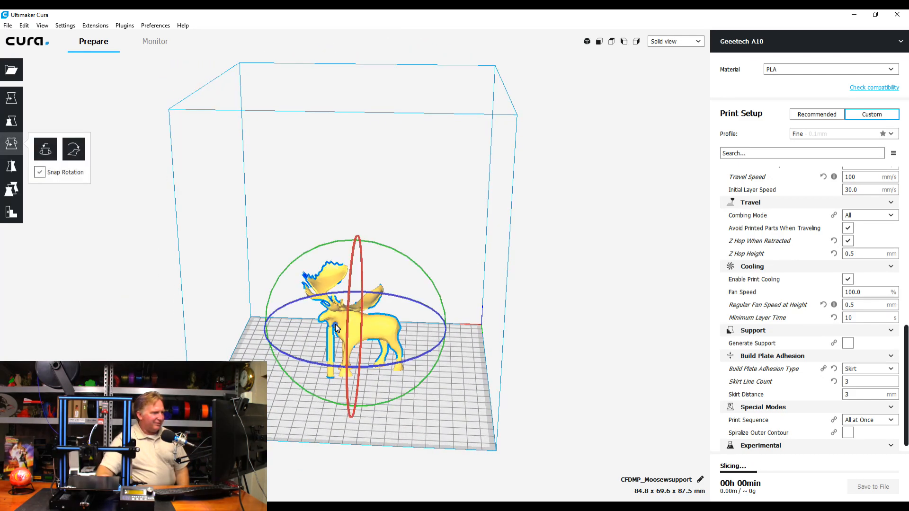
pyautogui.click(16, 126)
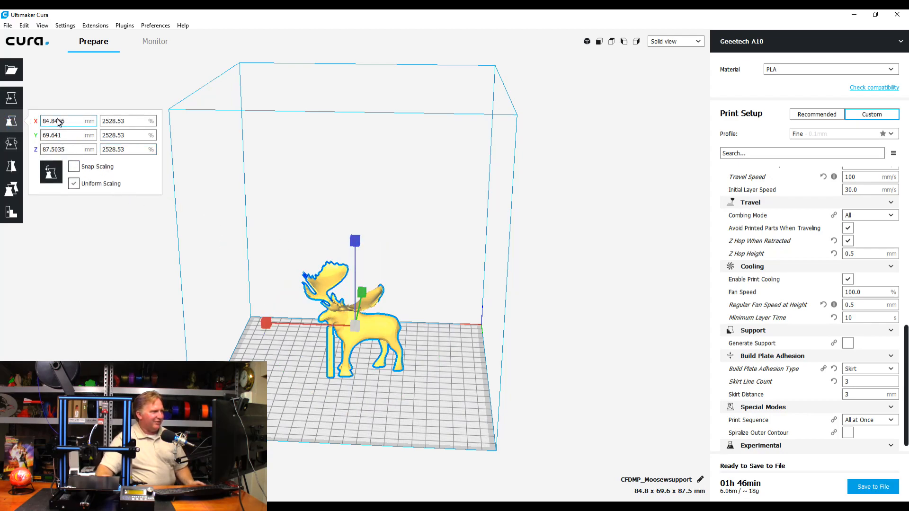
pyautogui.click(72, 123)
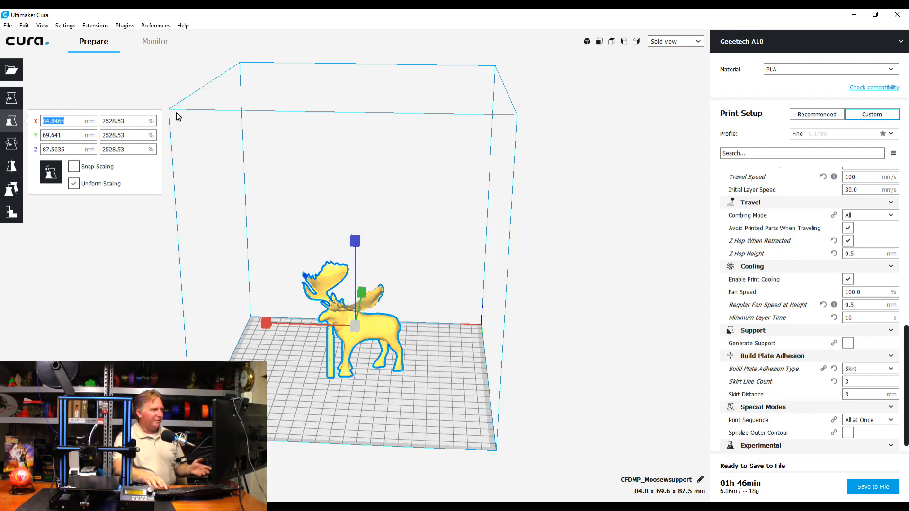
pyautogui.click(71, 149)
pyautogui.write('100')
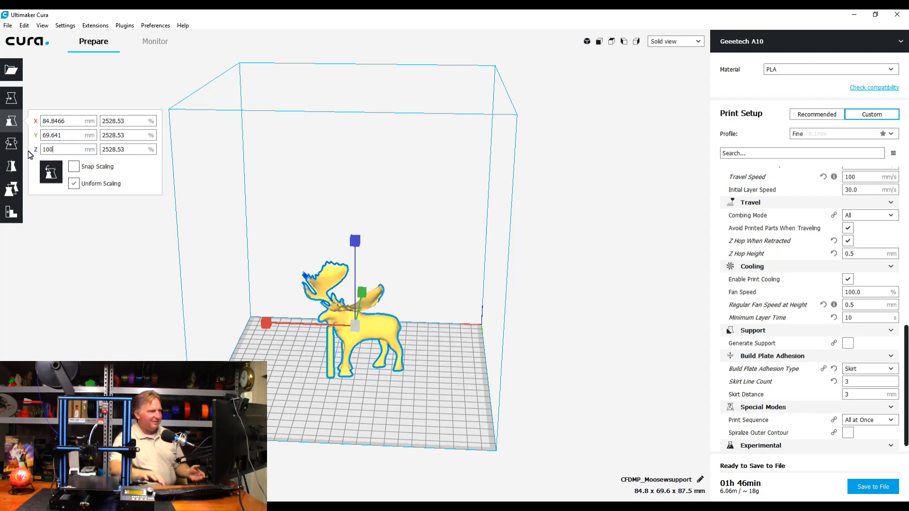
pyautogui.press('Return')
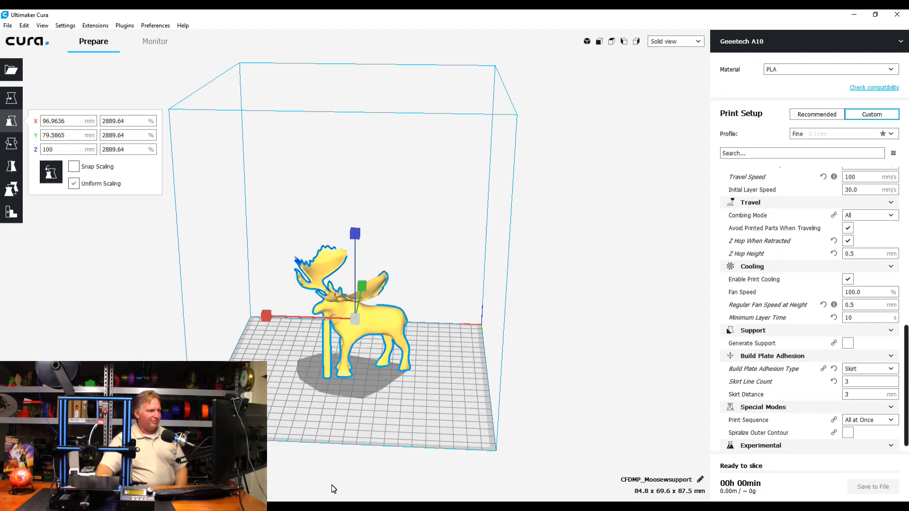
pyautogui.click(296, 407)
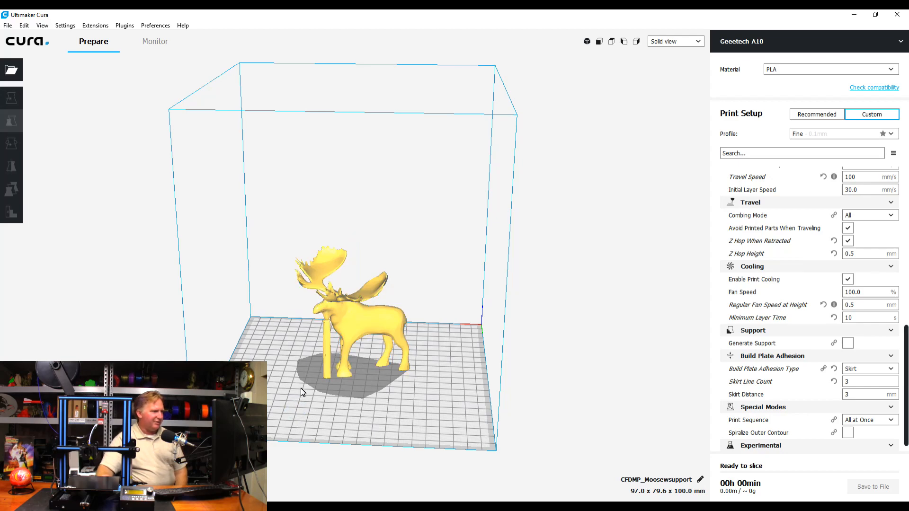
pyautogui.click(300, 388)
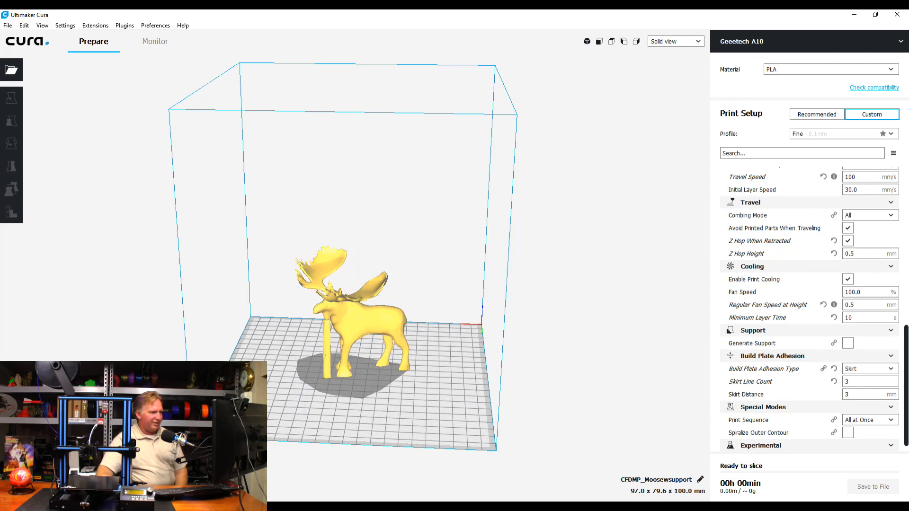
# - Save the sliced moose model as G-code to the removable drive (H:) and dismiss the notifications
pyautogui.moveTo(268, 373); pyautogui.dragTo(309, 384, button='right')
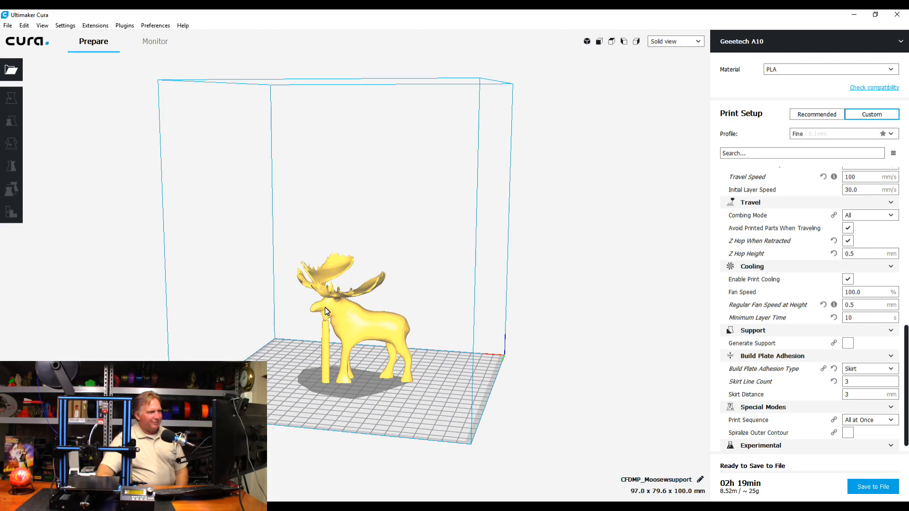
pyautogui.moveTo(395, 398)
pyautogui.mouseDown(button='right')
pyautogui.moveTo(324, 329)
pyautogui.moveTo(361, 361)
pyautogui.moveTo(461, 377)
pyautogui.moveTo(344, 368)
pyautogui.moveTo(431, 403)
pyautogui.moveTo(404, 385)
pyautogui.mouseUp(button='right')
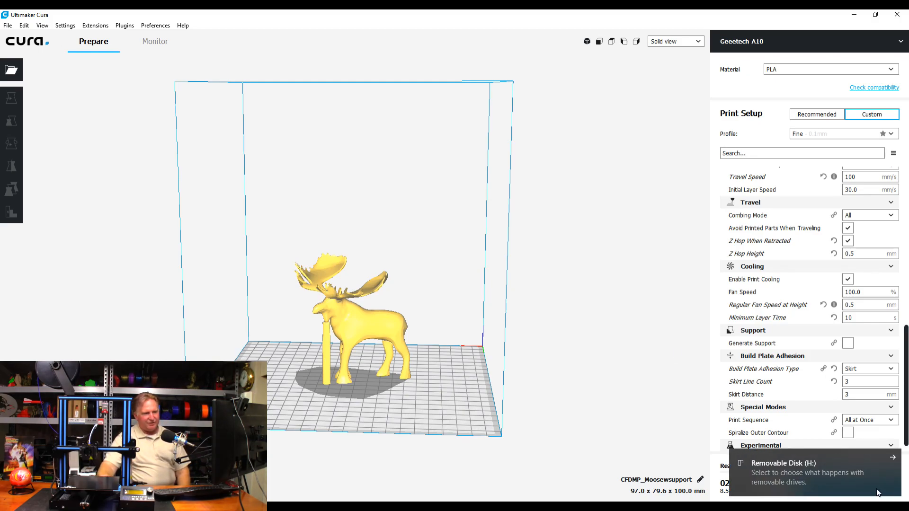
pyautogui.click(892, 459)
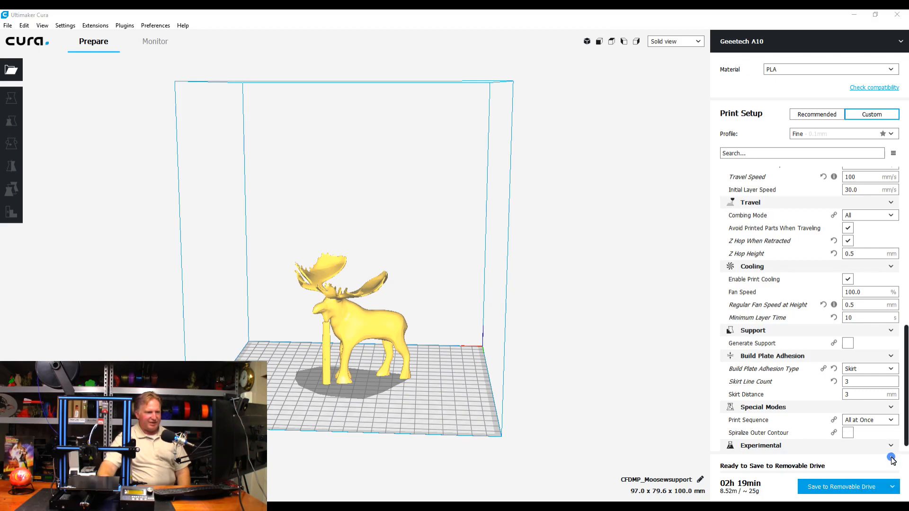
pyautogui.click(842, 487)
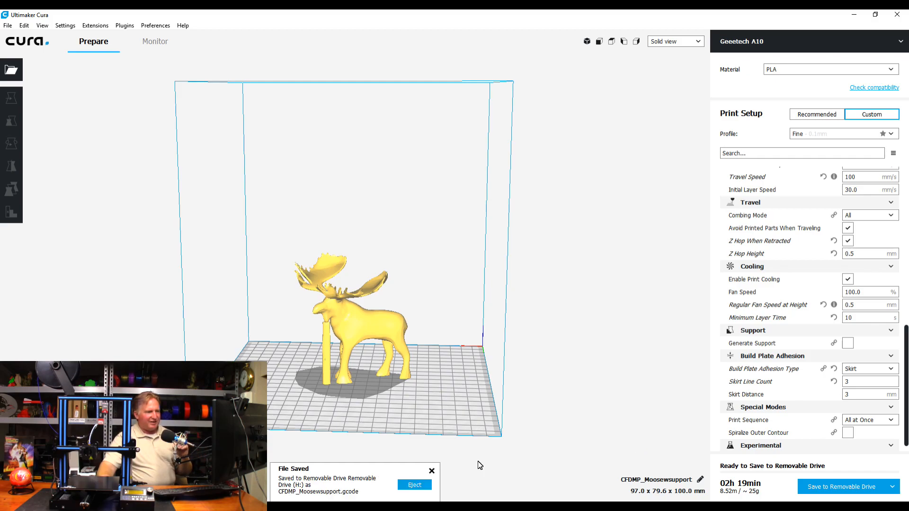
pyautogui.click(431, 472)
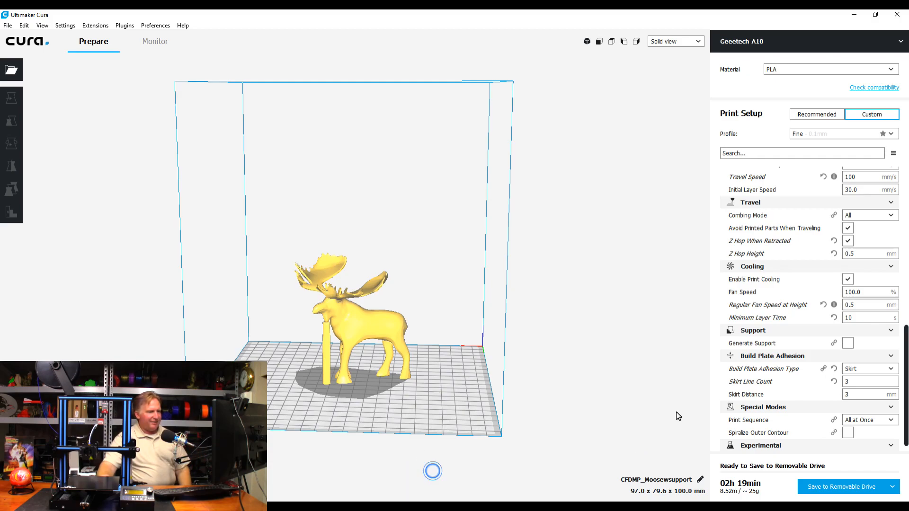